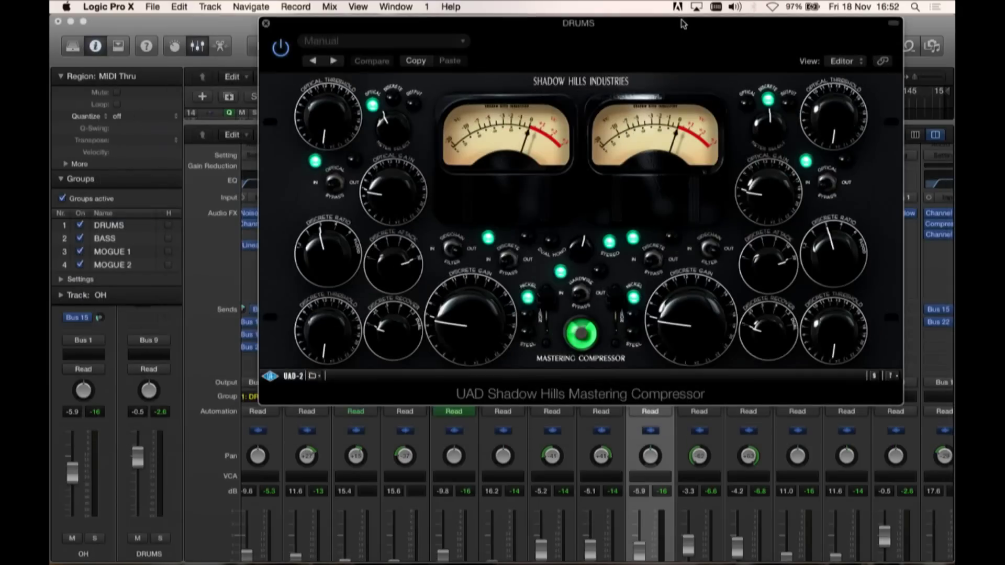
- Bypass the Shadow Hills Mastering Compressor on the DRUMS bus, close its window and bring the mixer faders into view
drag(679, 25, 689, 25)
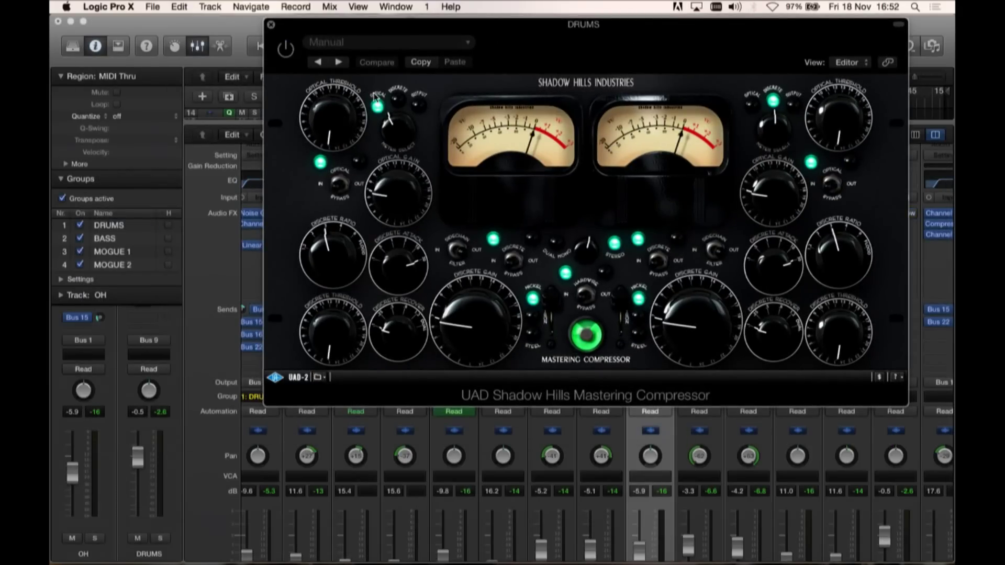
click(271, 24)
scroll(757, 335, down, 5)
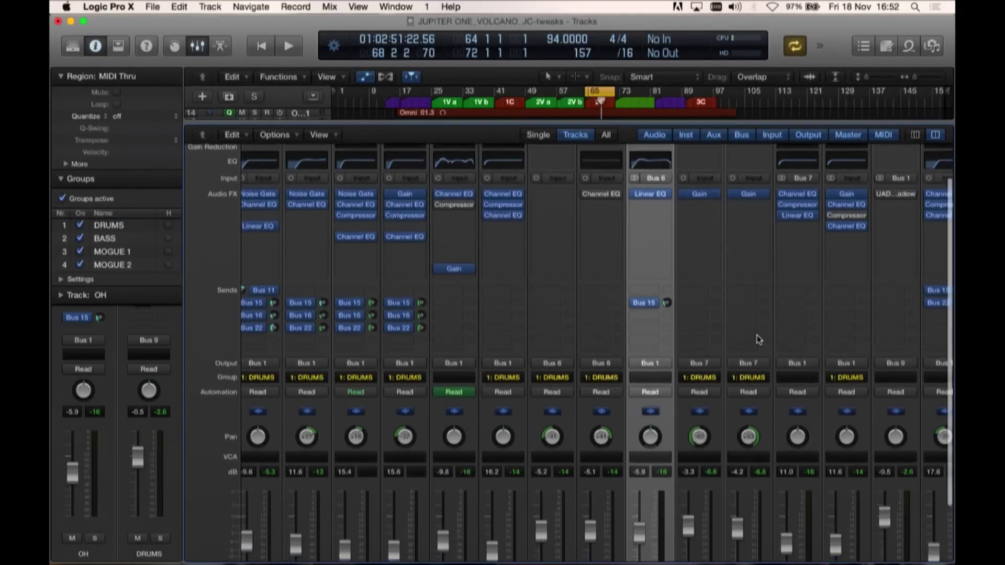
scroll(759, 340, down, 1)
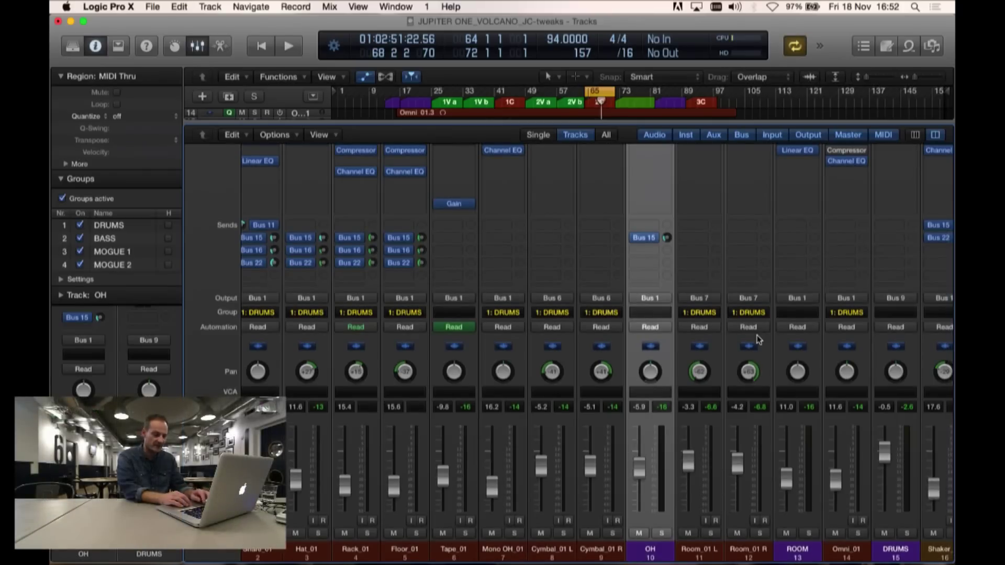
- Play the looped section to hear the mix with the DRUMS bus compressor bypassed, and stop playback
key(space)
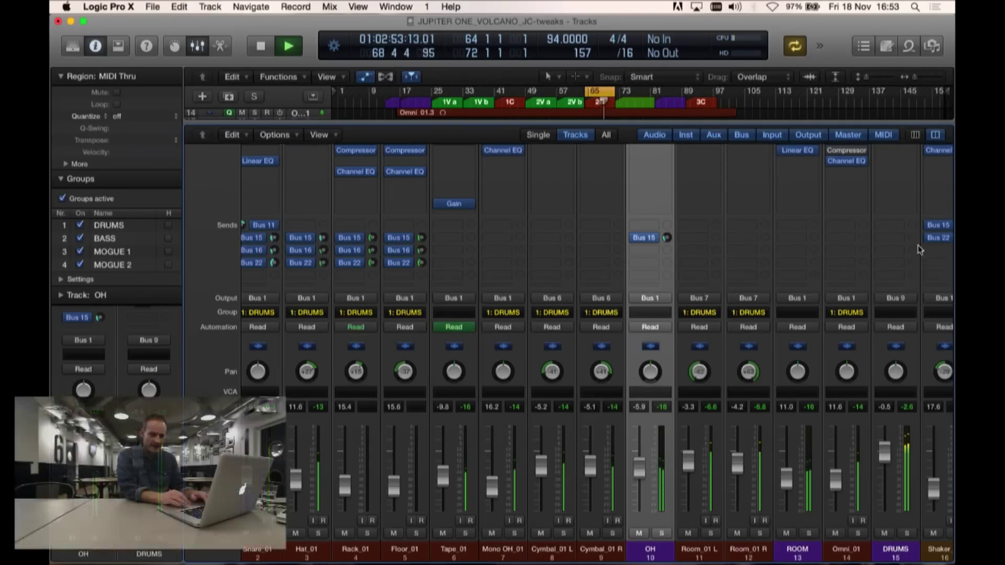
scroll(905, 194, up, 1)
scroll(905, 193, up, 3)
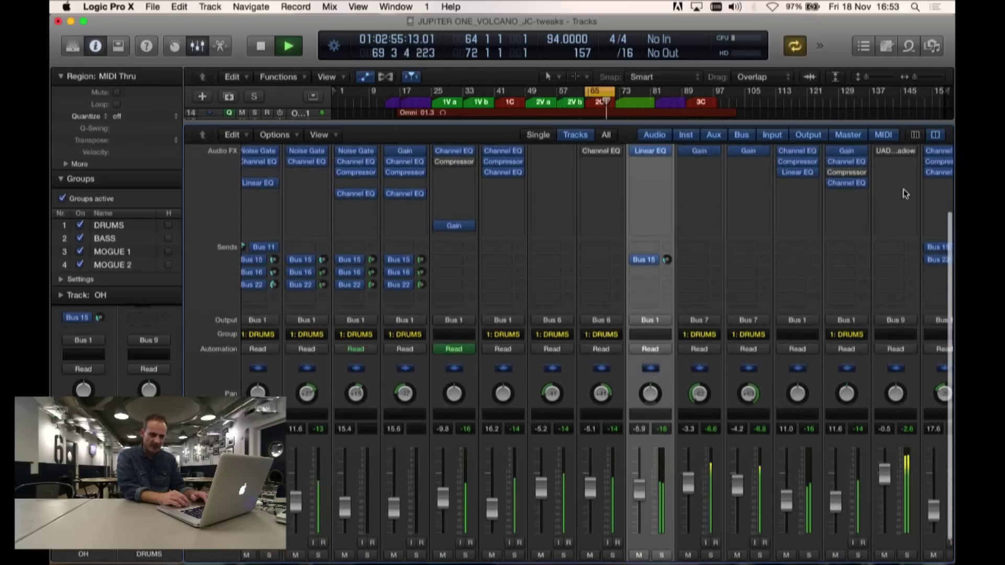
key(space)
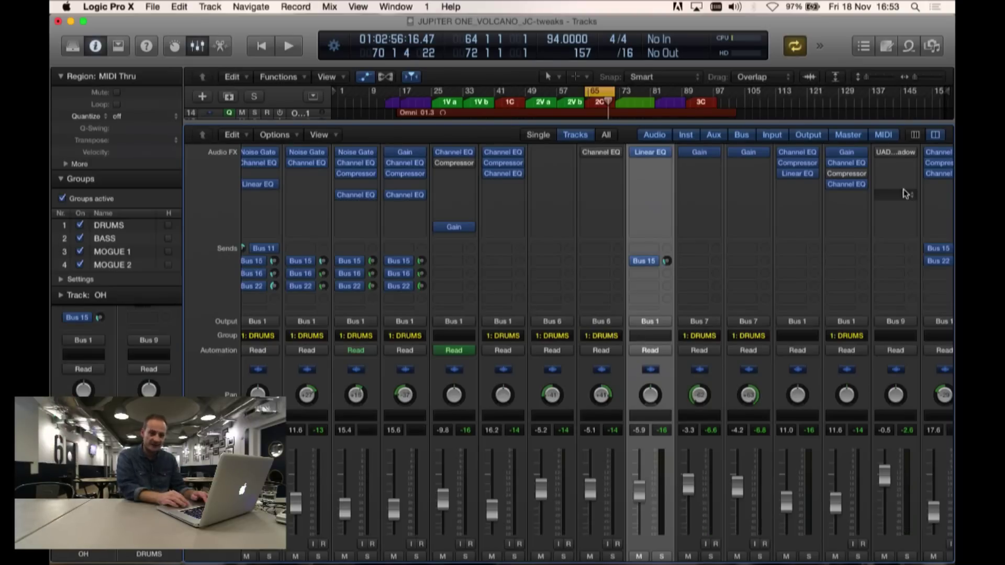
mouse_move(915, 157)
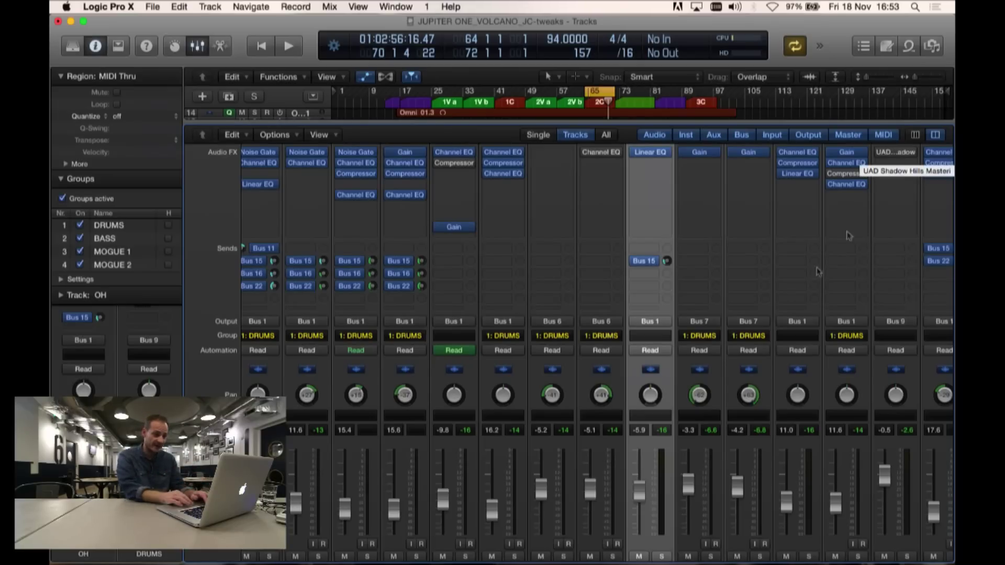
- Solo the DRUMS bus and play the looped section to hear the drums alone
scroll(782, 297, right, 10)
scroll(782, 299, left, 10)
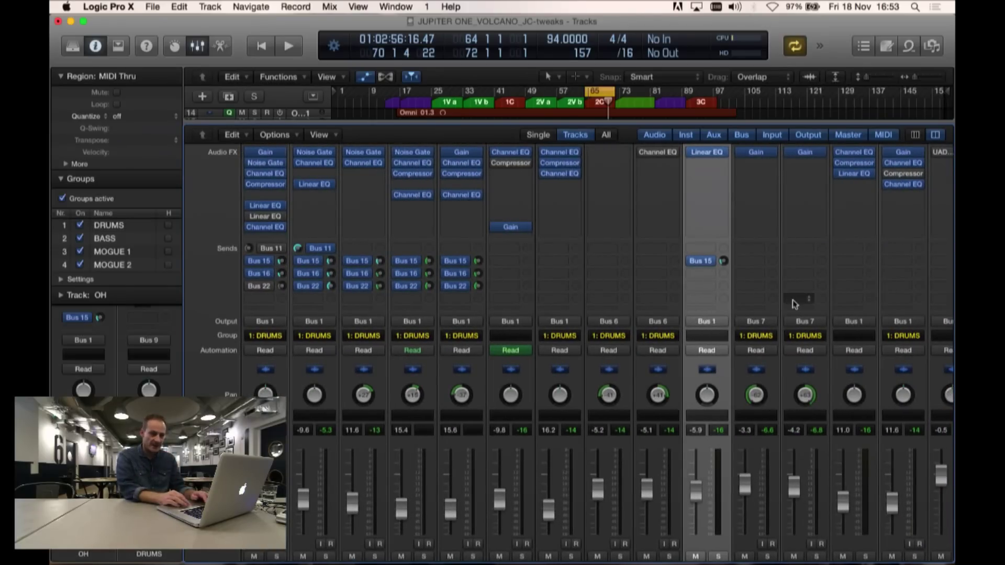
scroll(791, 299, right, 3)
scroll(796, 471, down, 1)
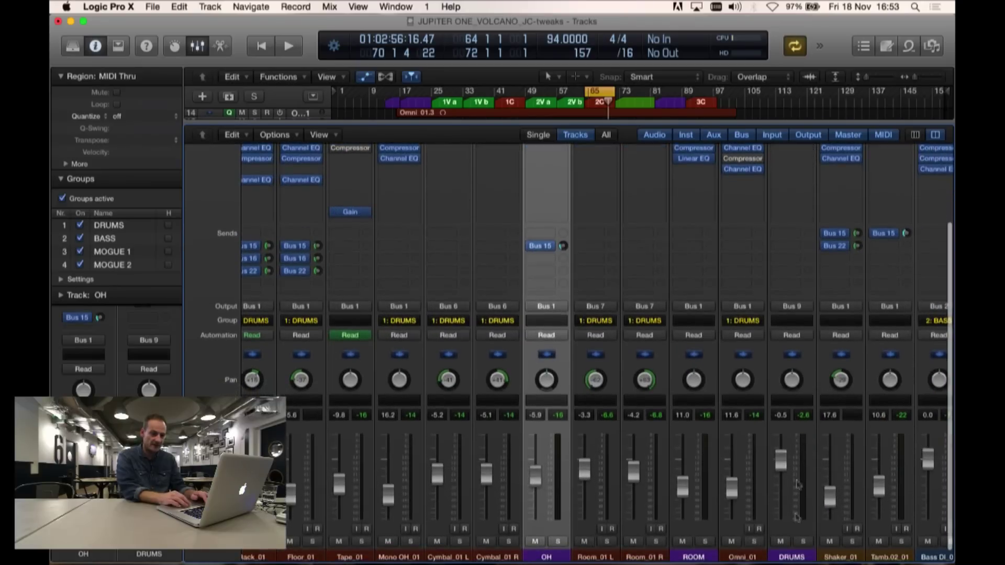
click(804, 542)
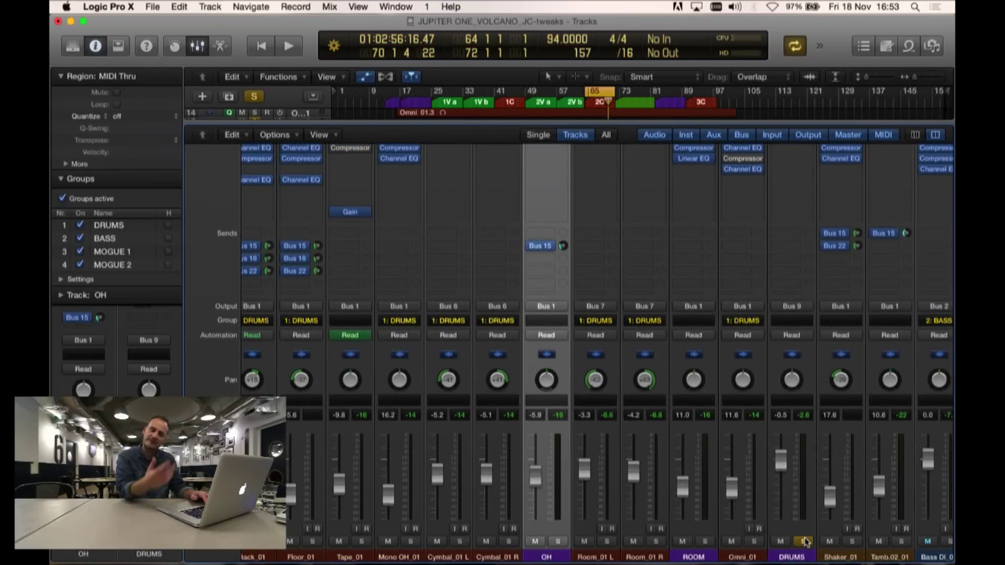
key(space)
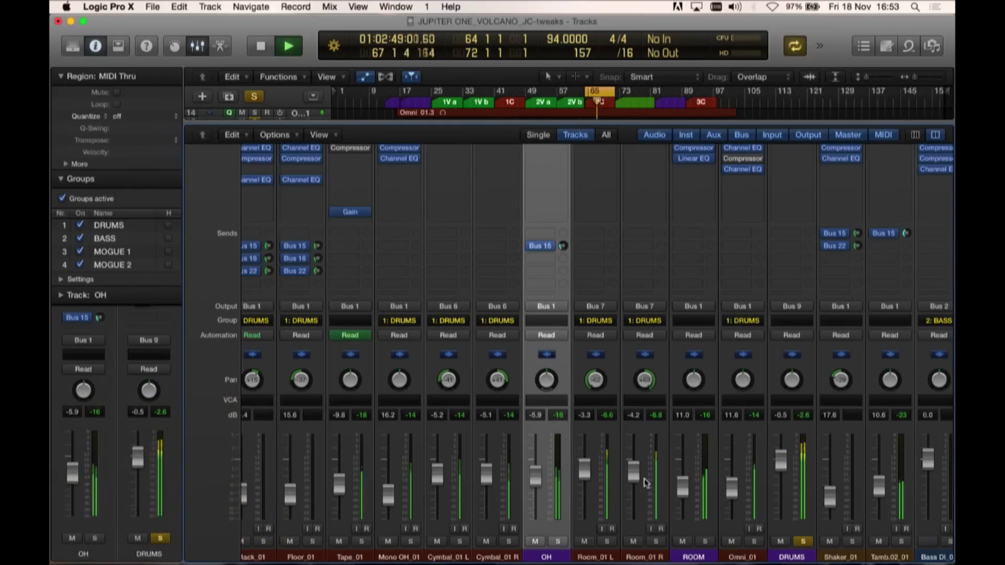
- Open the Shadow Hills Mastering Compressor on the DRUMS bus and move its window slightly lower
scroll(644, 466, up, 3)
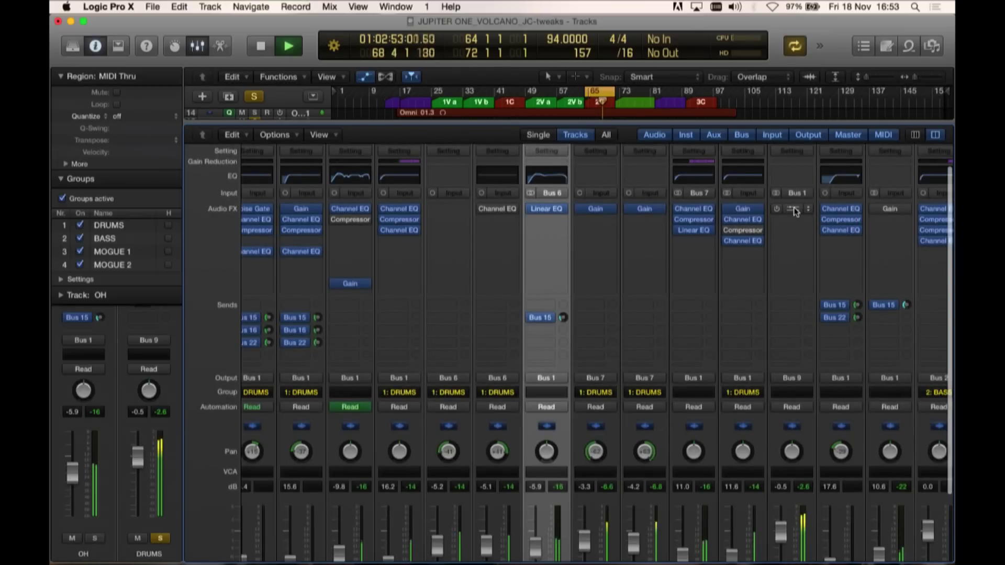
scroll(669, 225, down, 2)
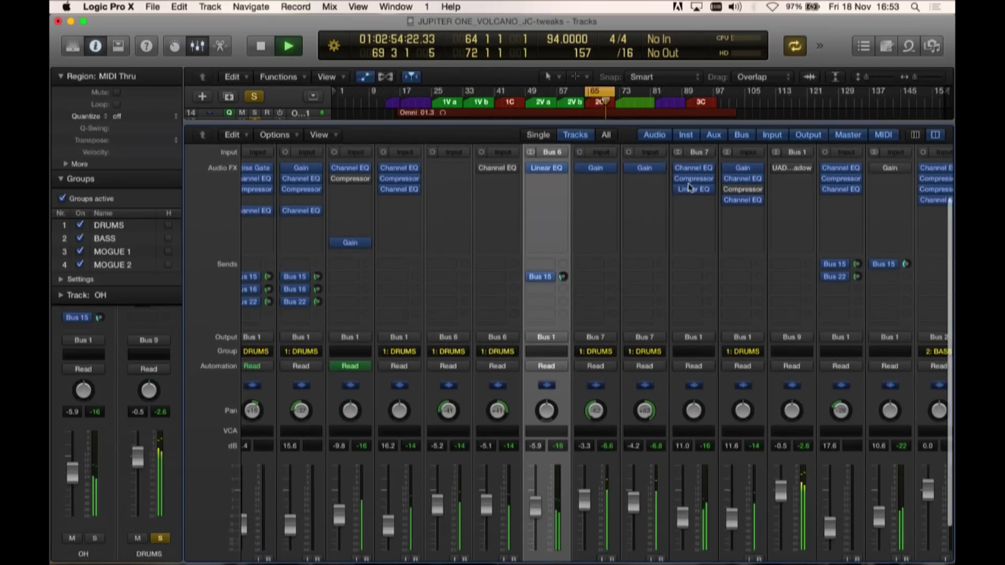
scroll(665, 266, down, 1)
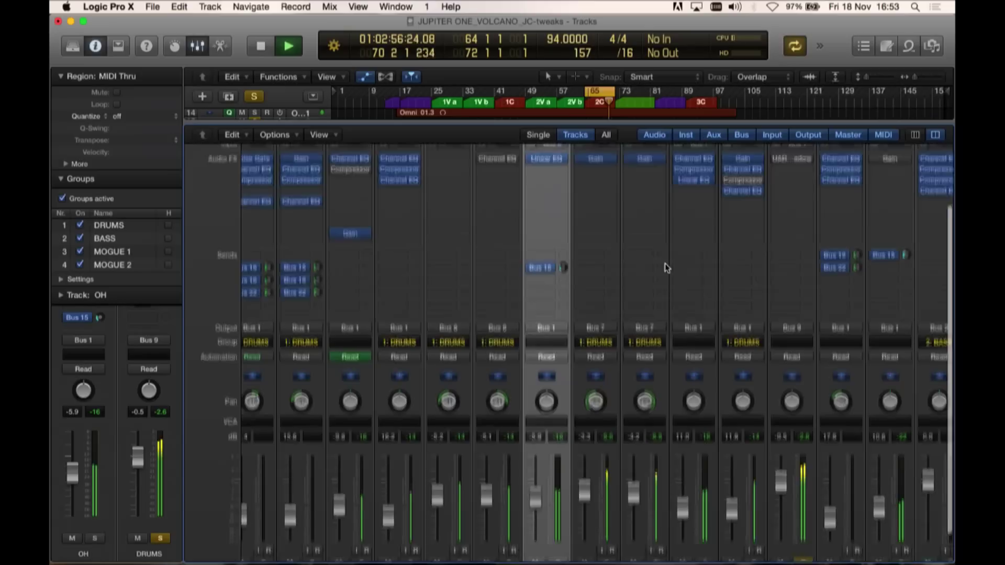
scroll(666, 264, up, 3)
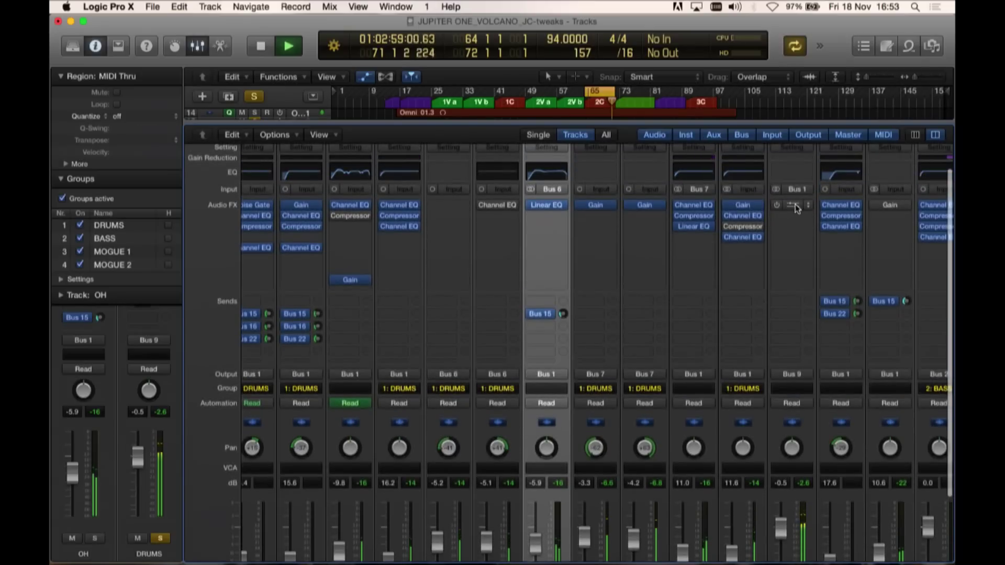
click(793, 205)
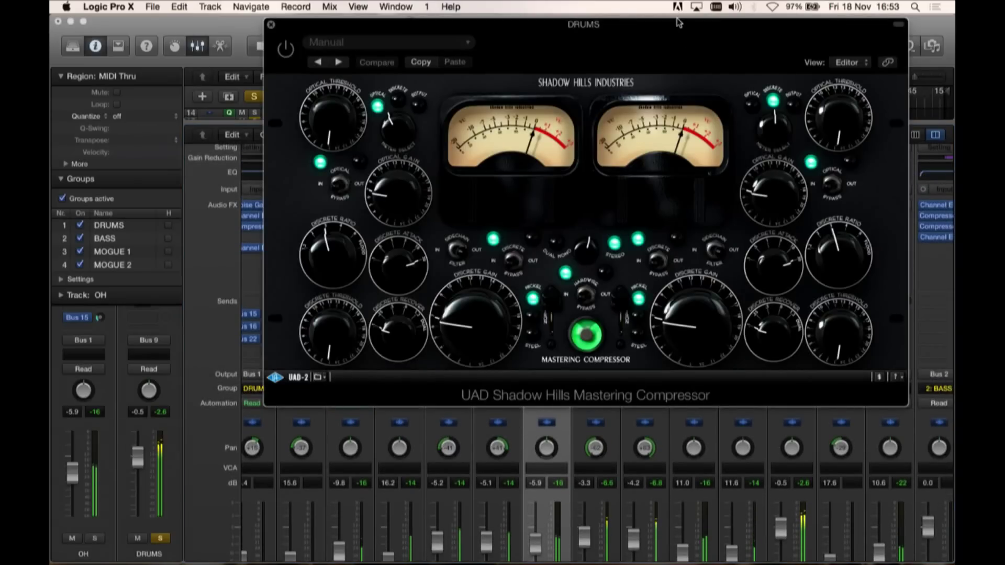
drag(677, 21, 677, 44)
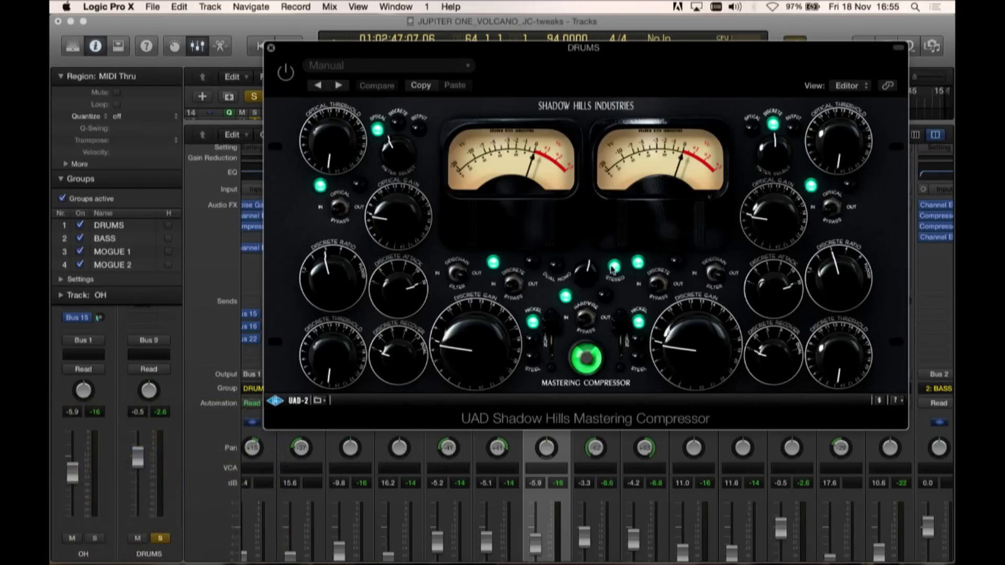
- Try the compressor in dual mono, return it to stereo, and raise the left optical threshold to about the ten o'clock position
click(586, 277)
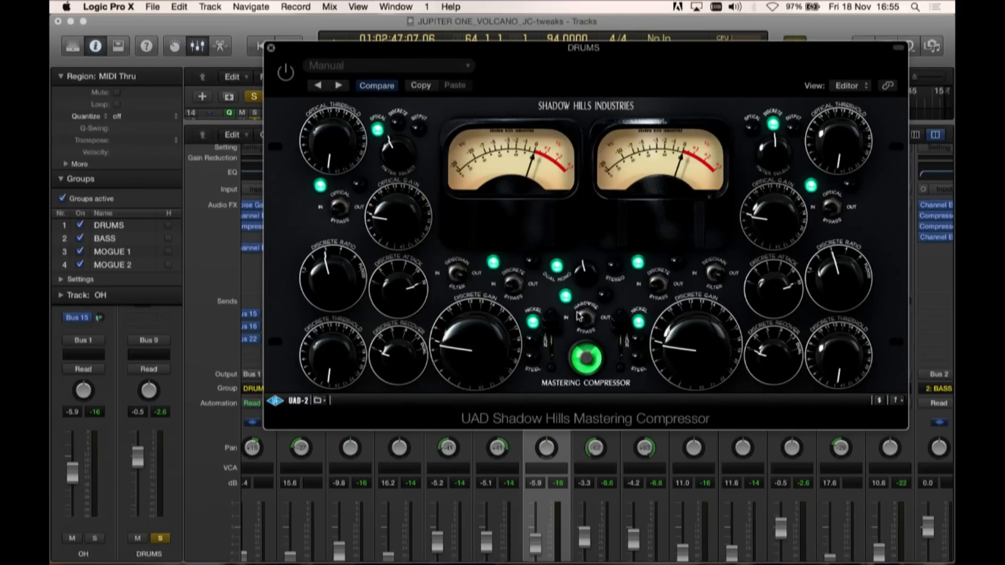
click(579, 262)
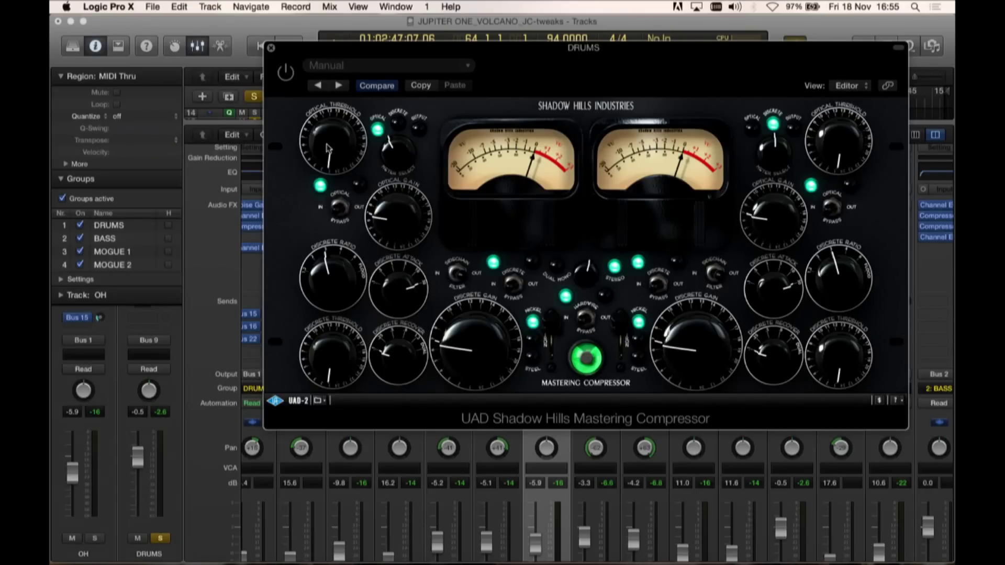
drag(327, 148, 315, 99)
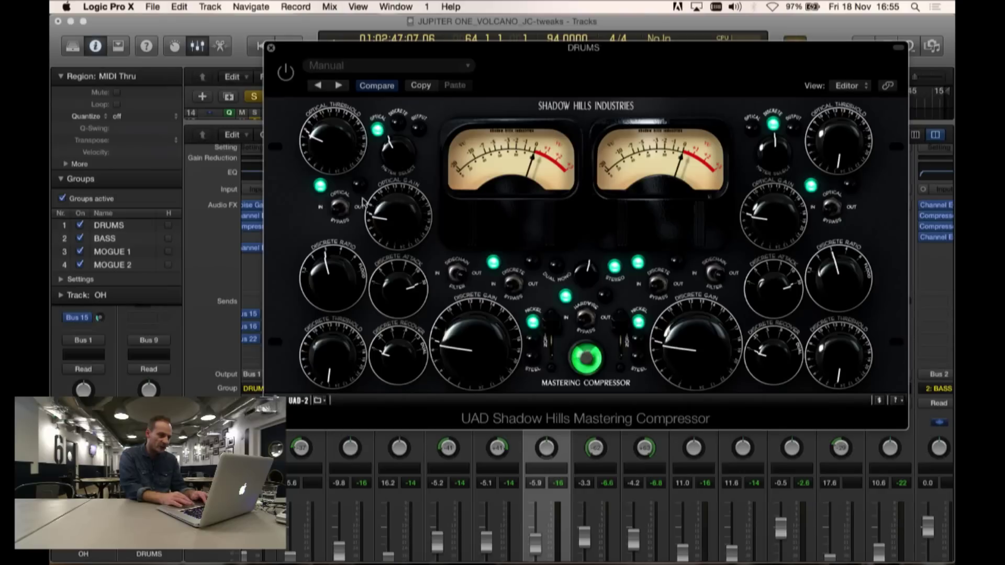
- Toggle the optical section out and back in, and leave it switched out
click(341, 209)
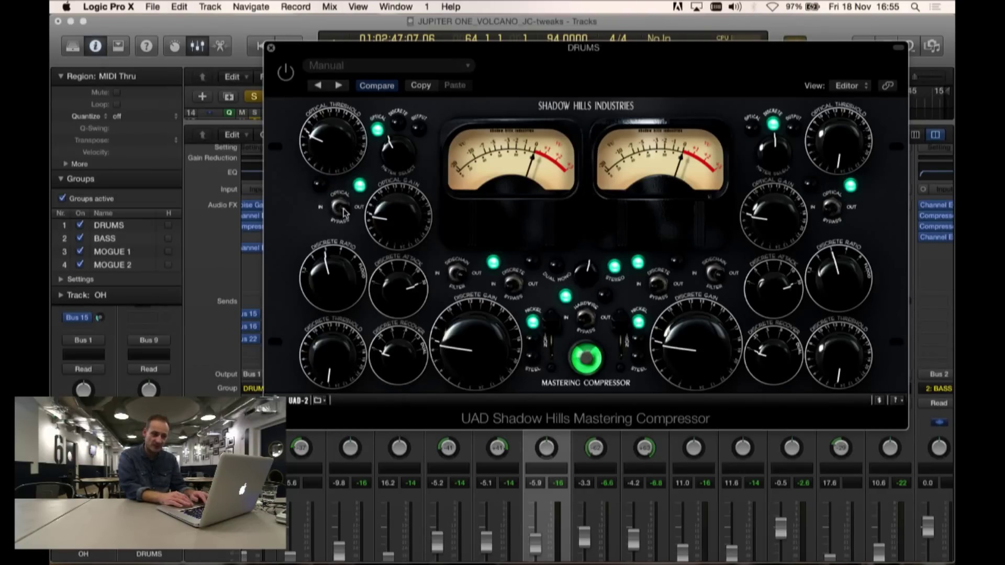
click(345, 213)
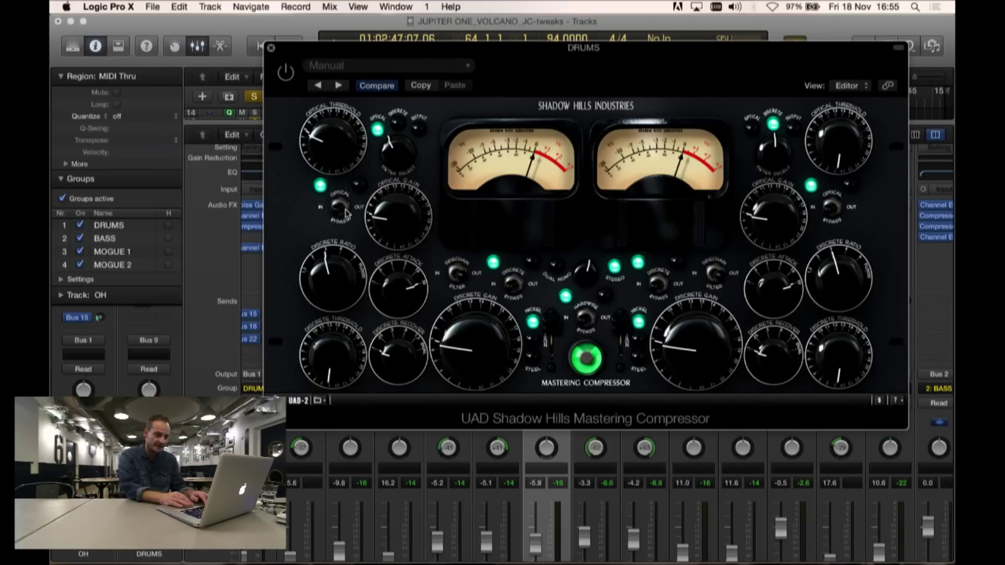
click(345, 212)
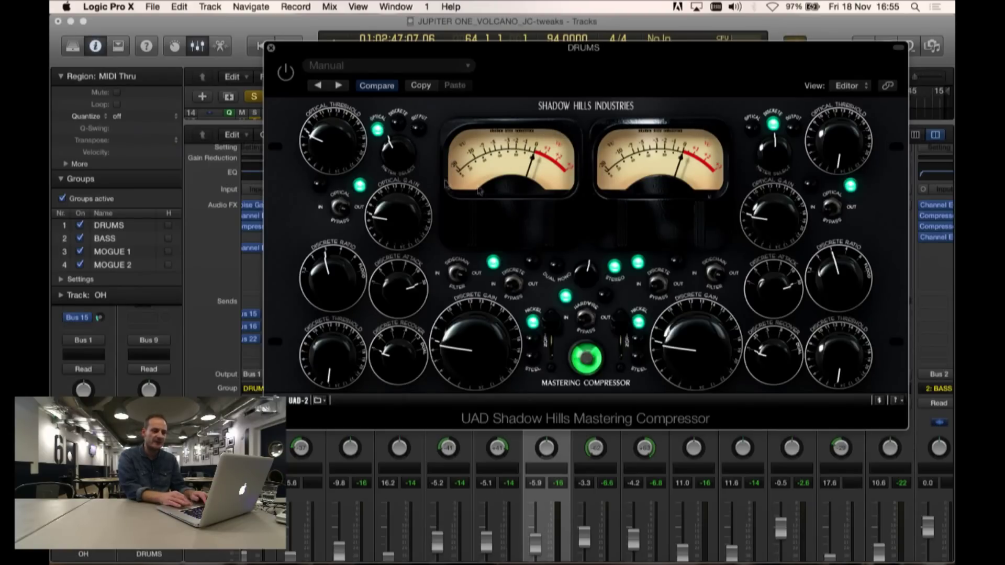
- Try the discrete reading on the left meter, return it to optical, and set the right meter to output
click(401, 124)
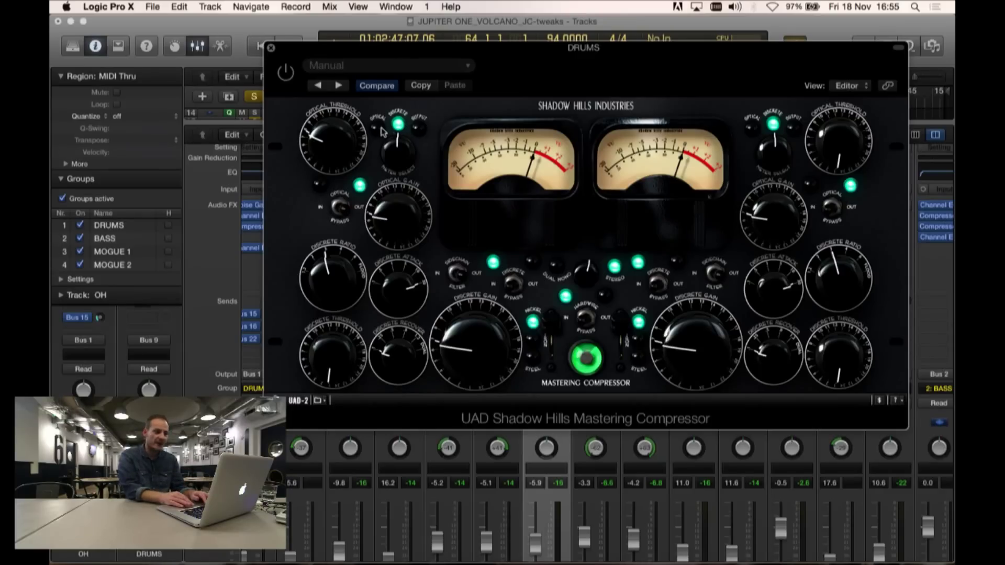
click(378, 129)
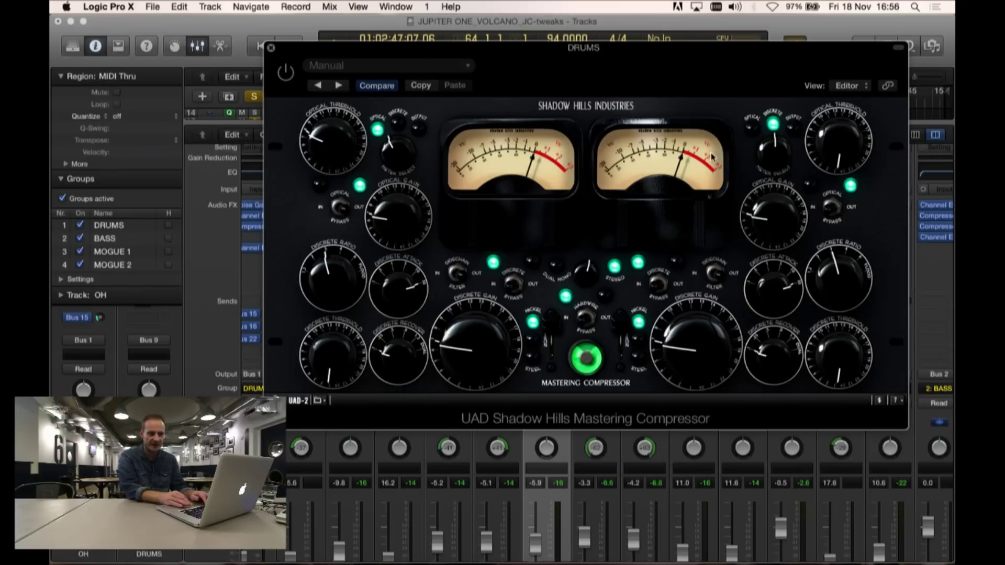
click(795, 127)
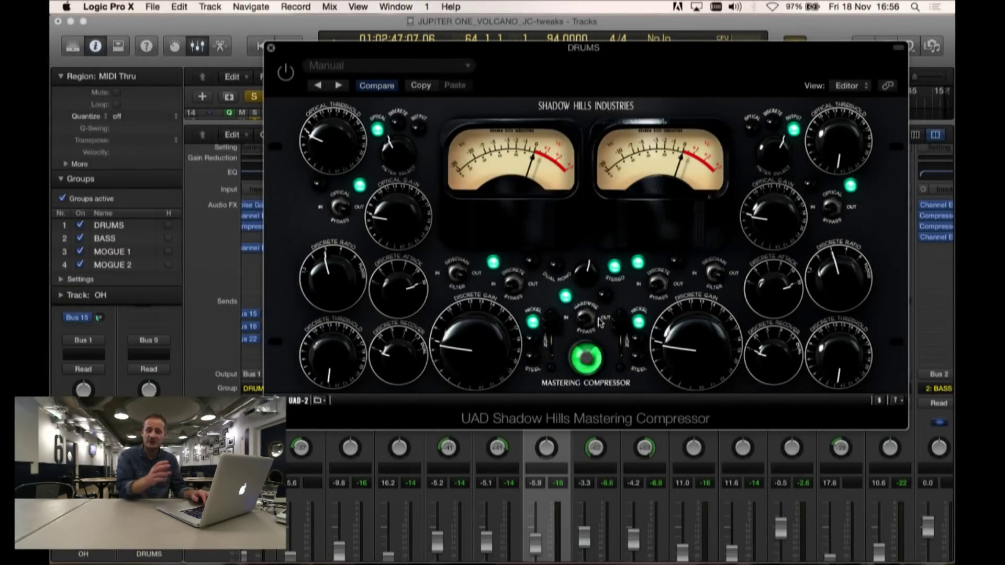
- Switch the discrete section and the hardwire bypass to out, enable the plug-in and play the soloed drums
click(515, 288)
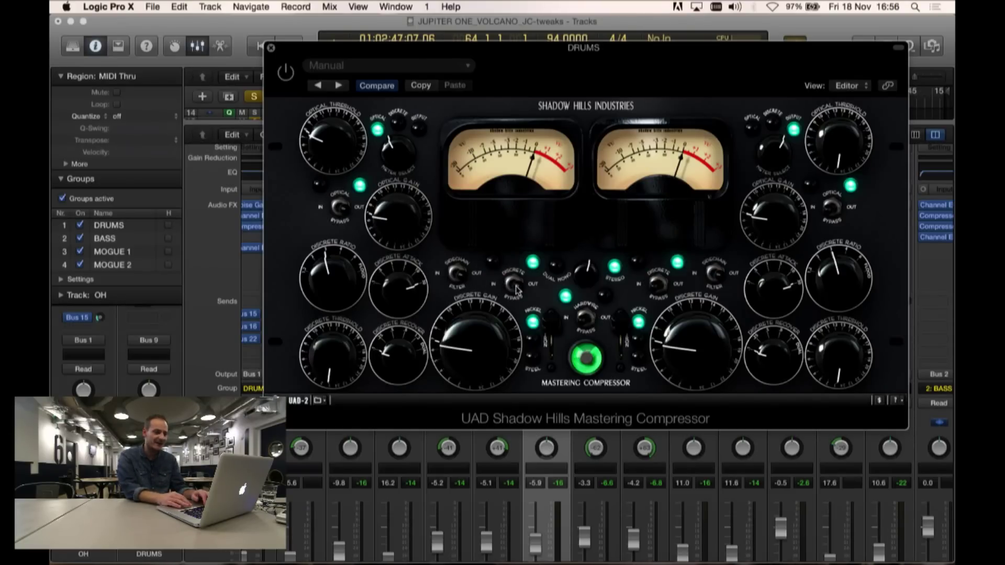
click(284, 75)
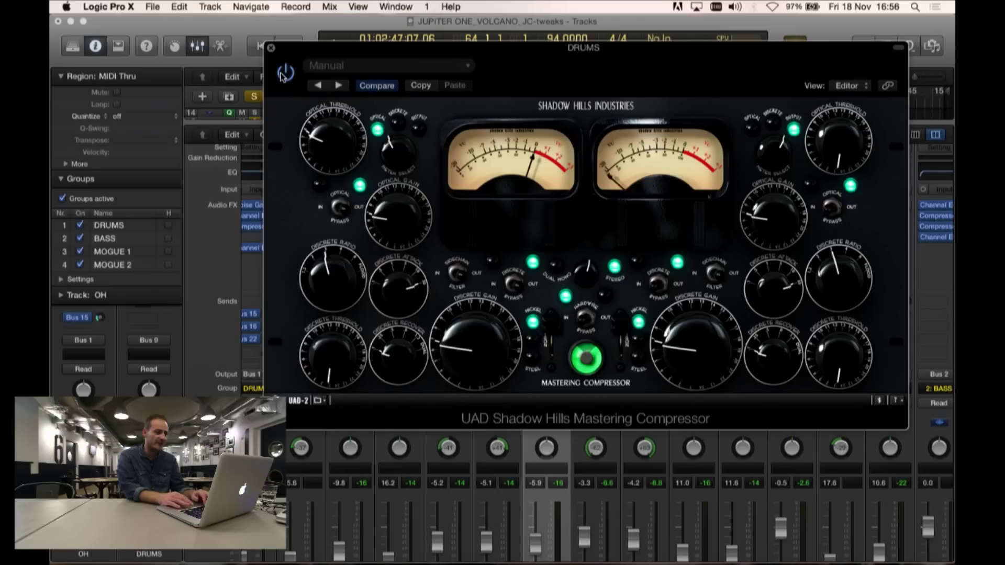
click(590, 323)
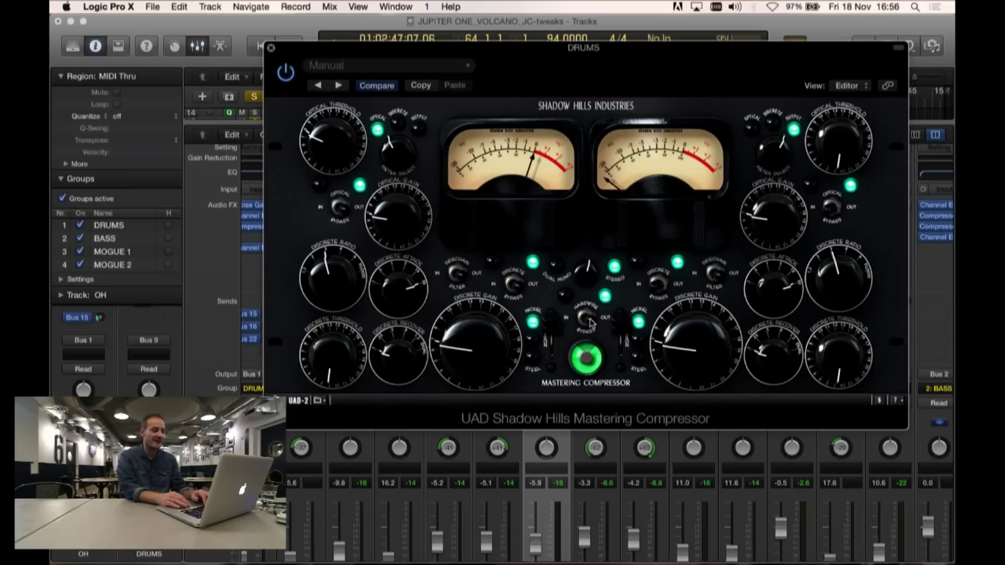
key(space)
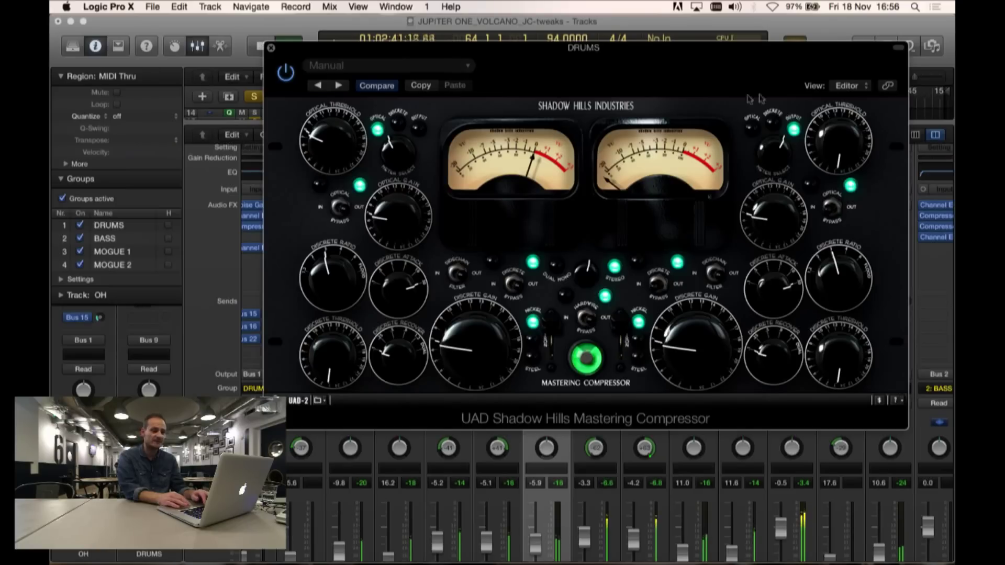
- Set the right meter to optical and switch the hardwire bypass and the optical section to in
click(754, 131)
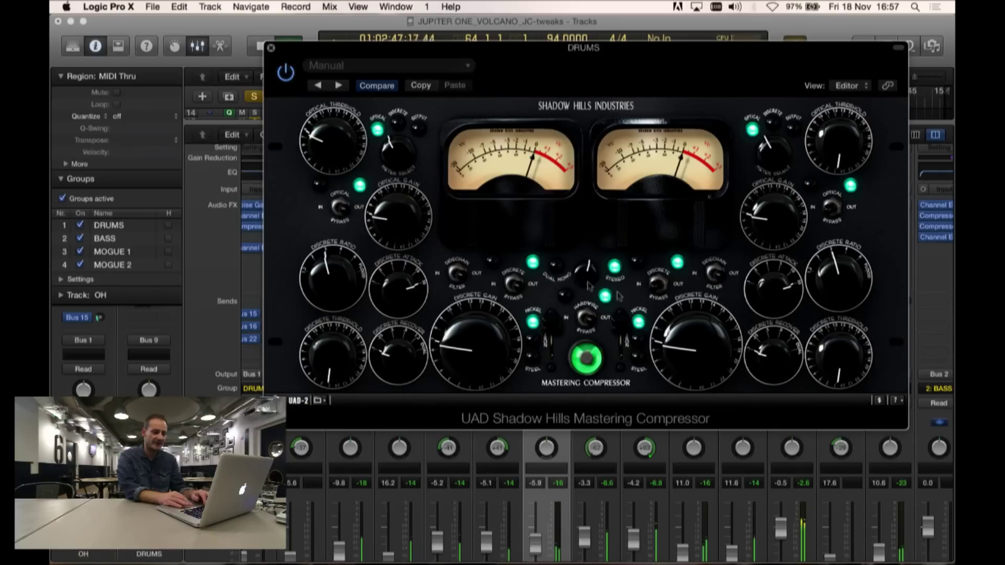
click(581, 320)
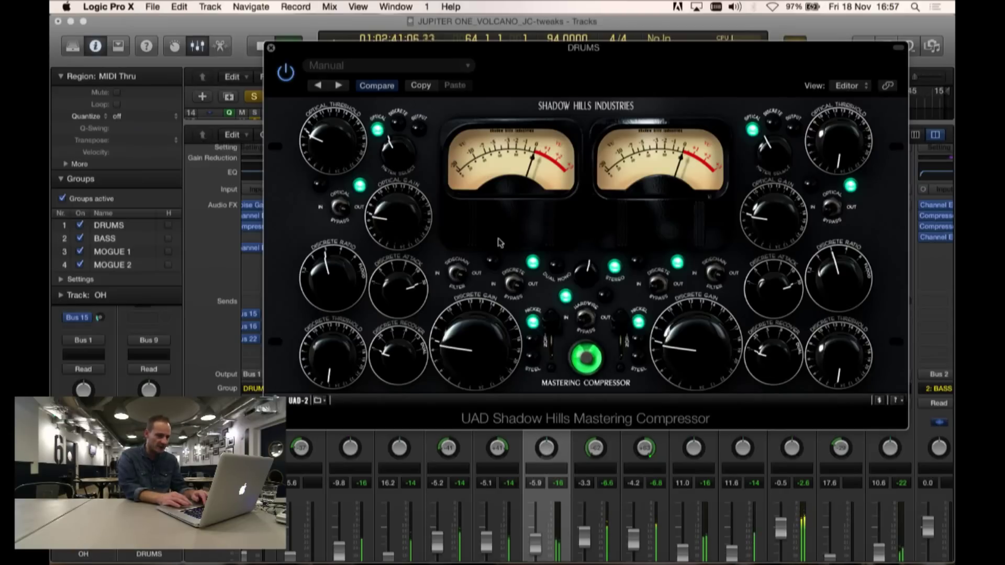
click(339, 210)
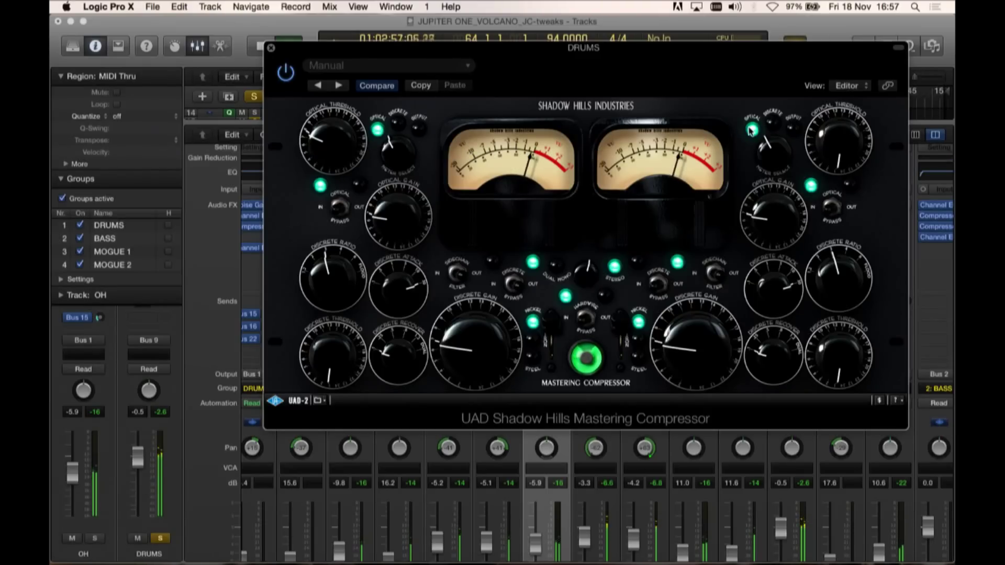
- Set the right meter to output and raise the left optical threshold to about the twelve o'clock position
click(795, 129)
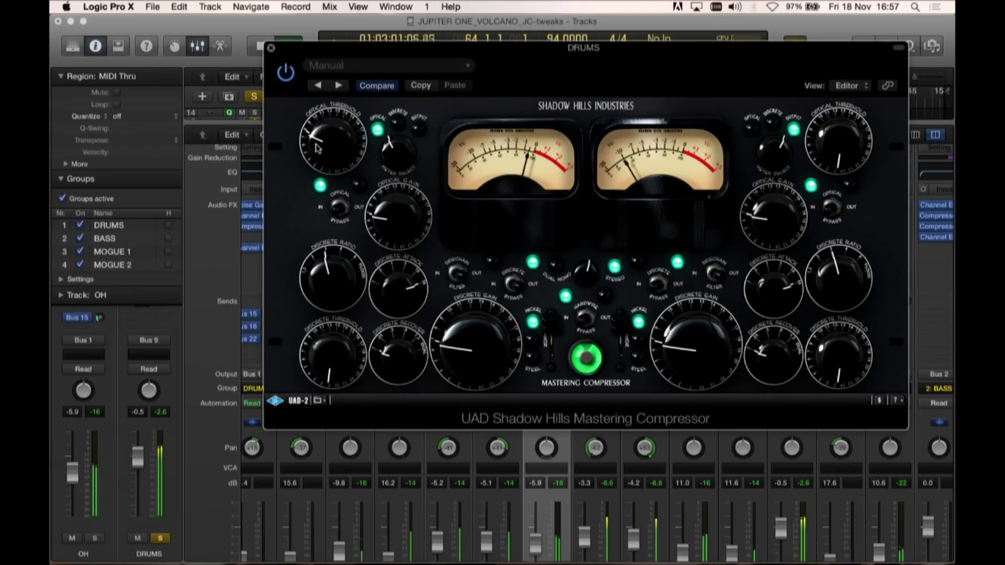
drag(317, 148, 316, 129)
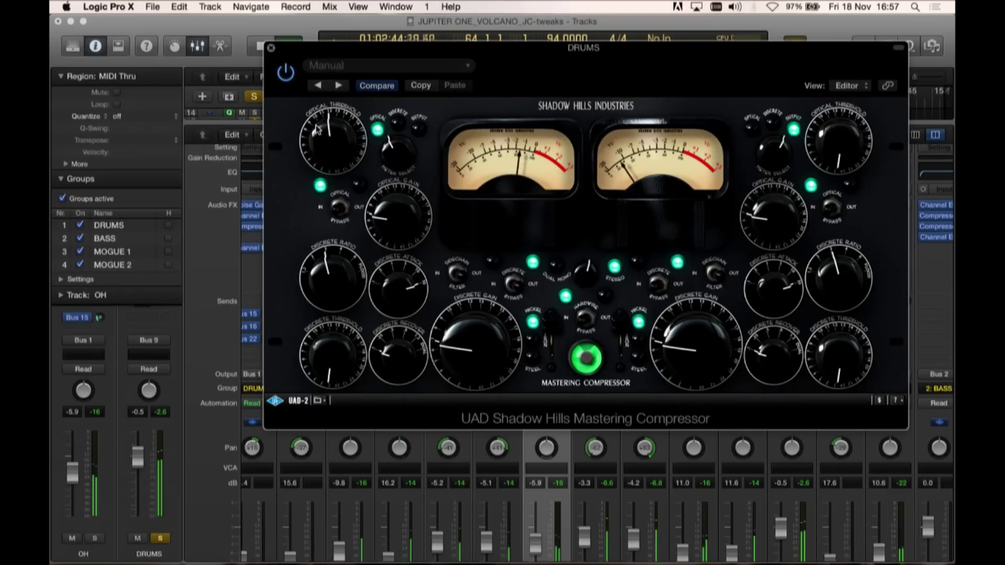
- Toggle the plug-in's bypass for comparison and raise the left optical gain to about the one-thirty position
click(287, 73)
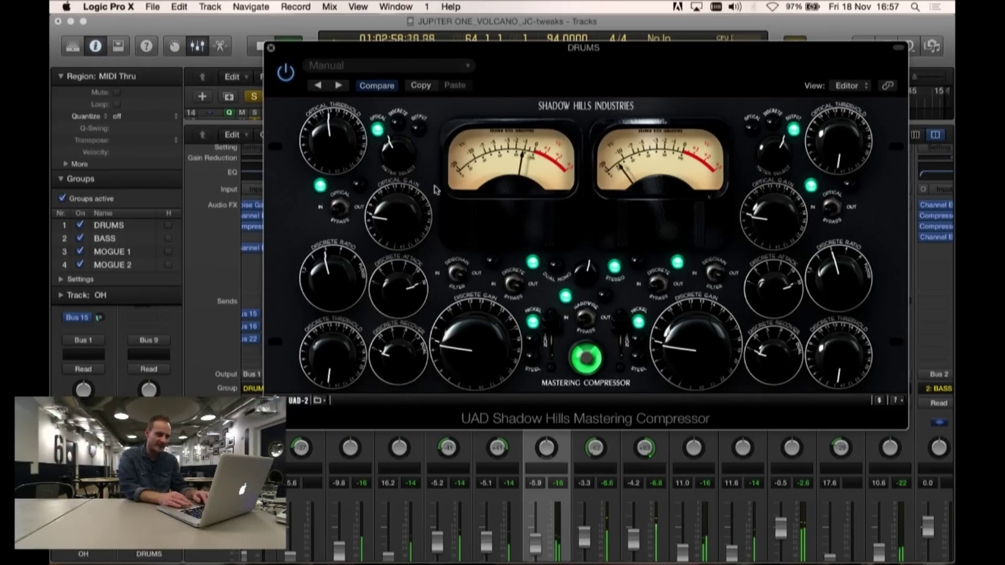
drag(385, 221, 386, 192)
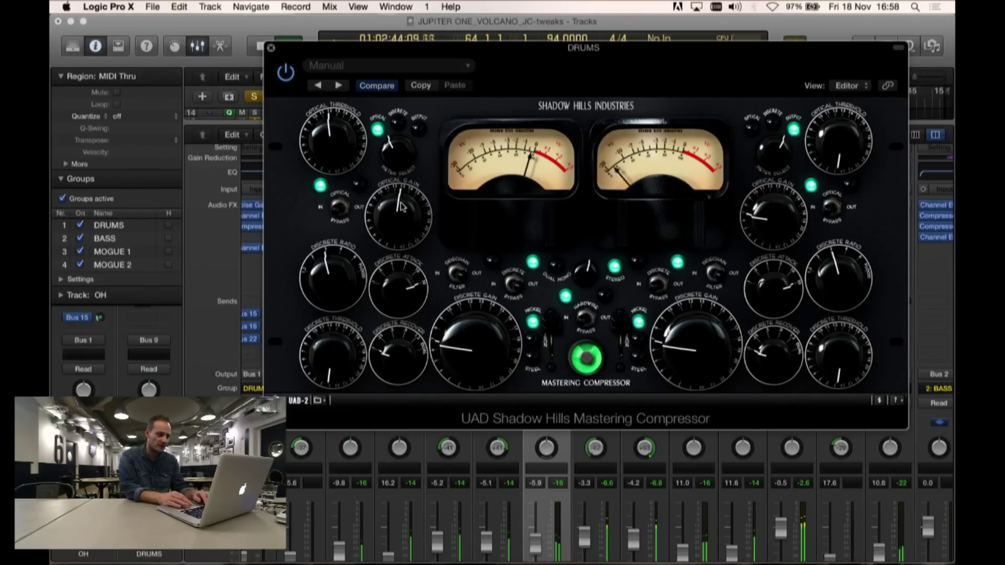
drag(396, 213, 397, 204)
- Compare the soloed drums with the compressor bypassed and enabled, leaving it enabled
click(287, 73)
click(290, 75)
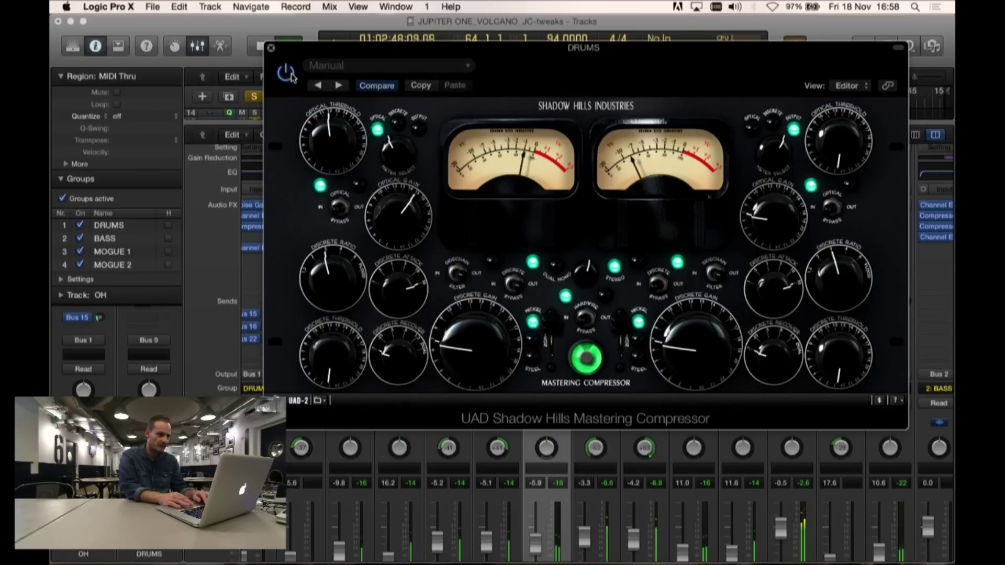
click(291, 75)
click(290, 75)
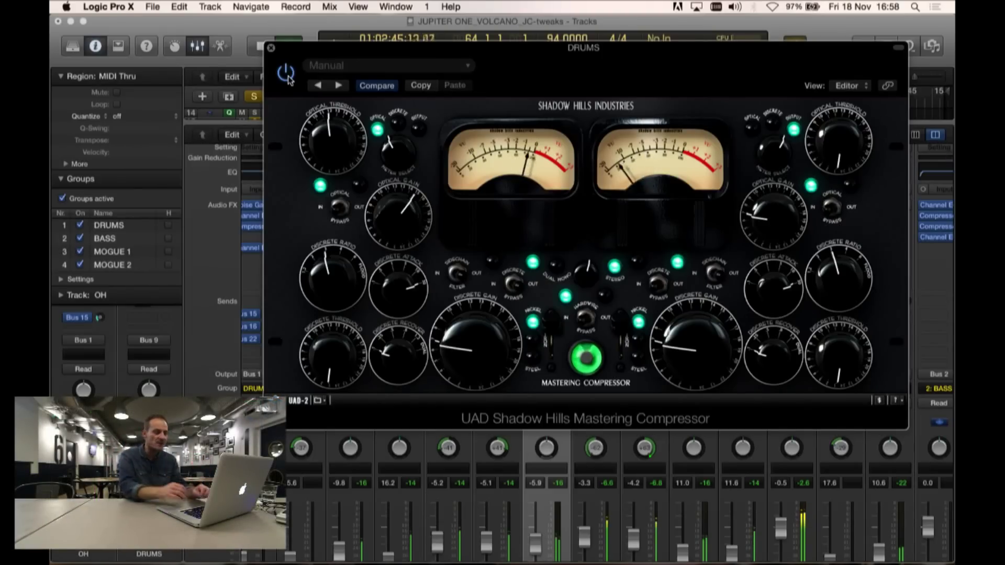
click(285, 73)
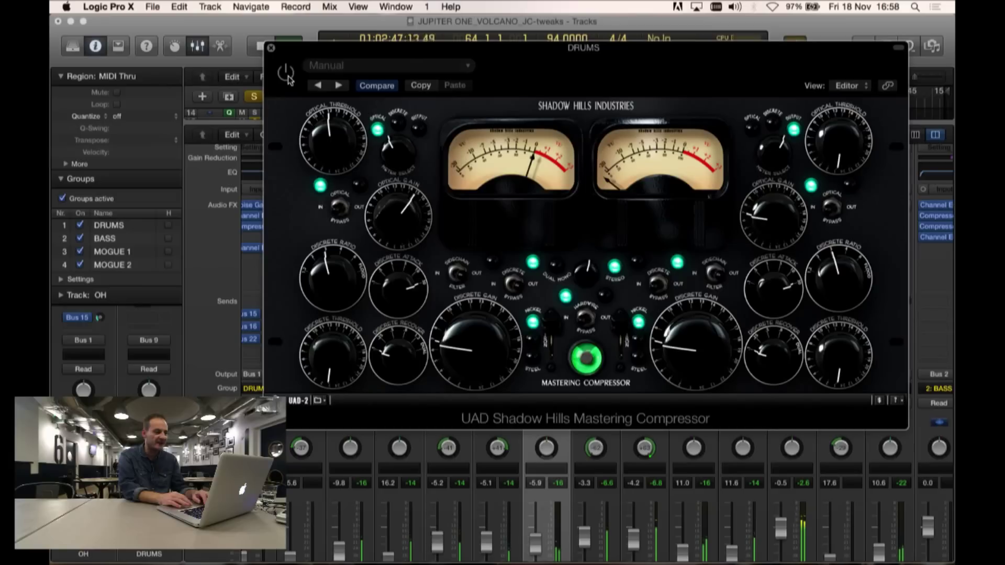
click(287, 74)
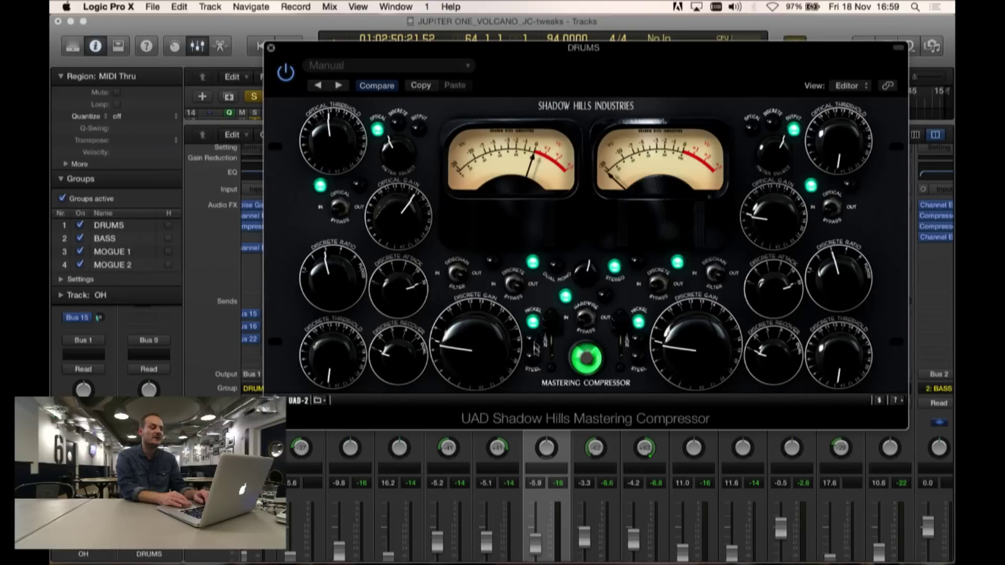
- Compare the nickel, iron and steel transformer settings on the drums and leave both channels on steel
click(535, 350)
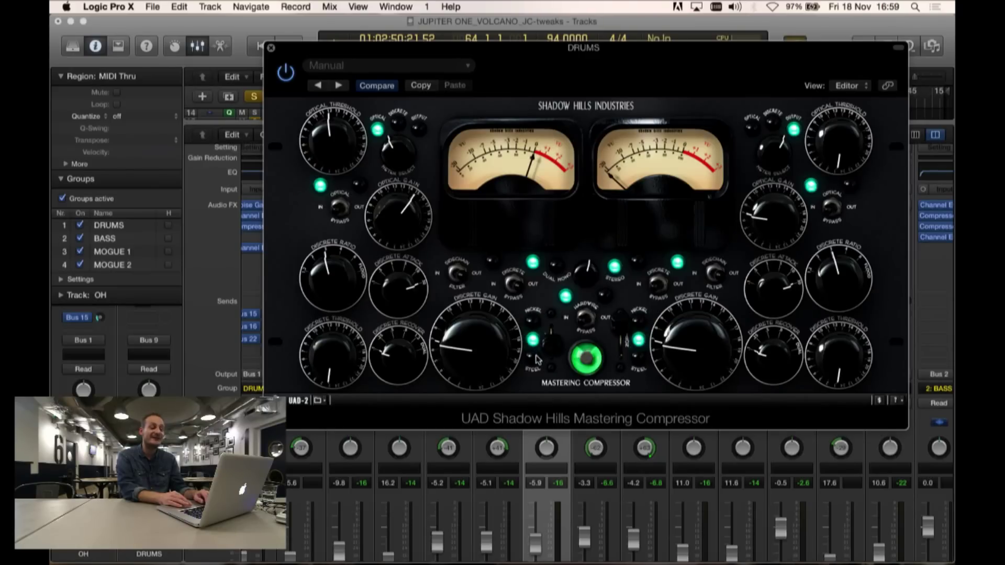
click(534, 323)
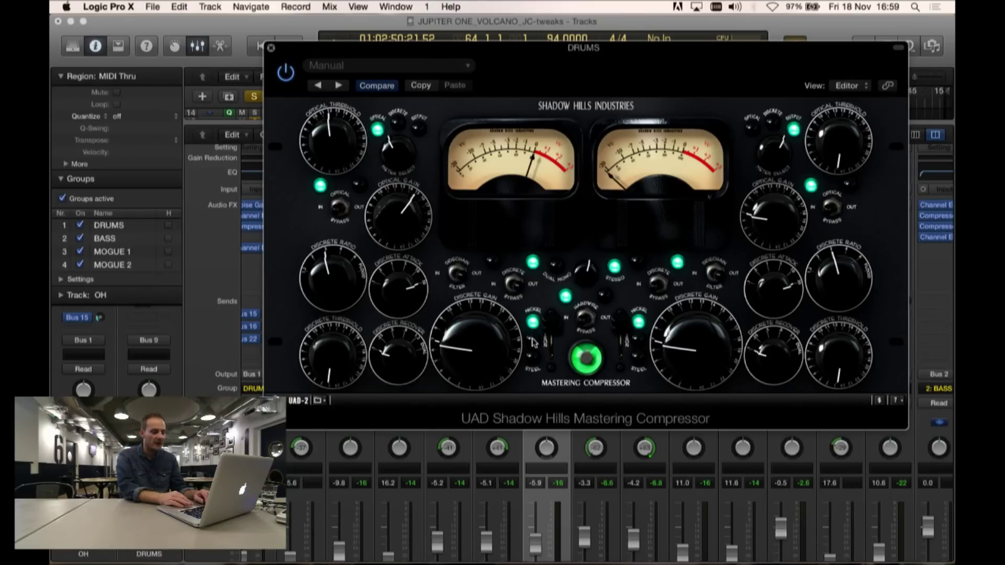
click(533, 343)
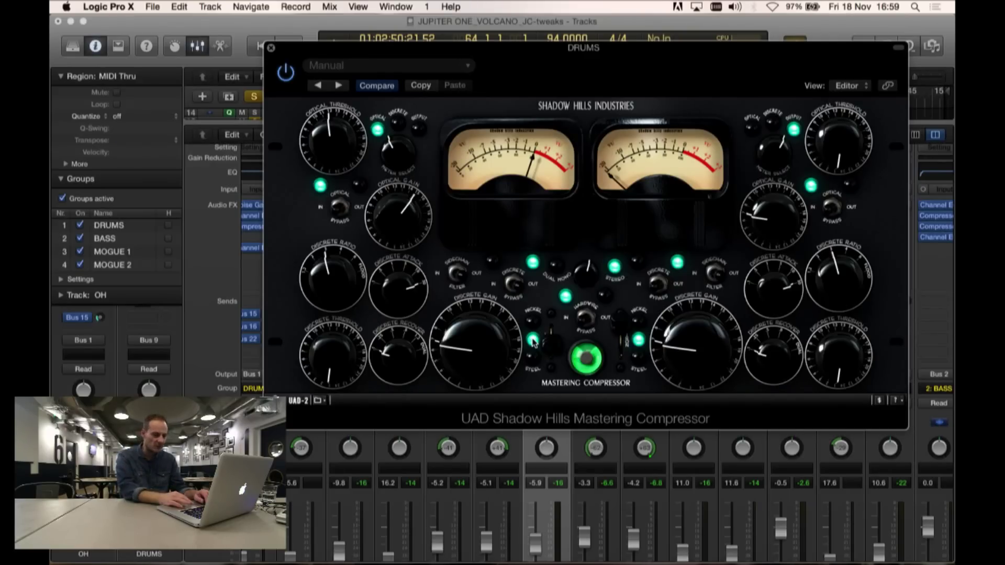
click(530, 361)
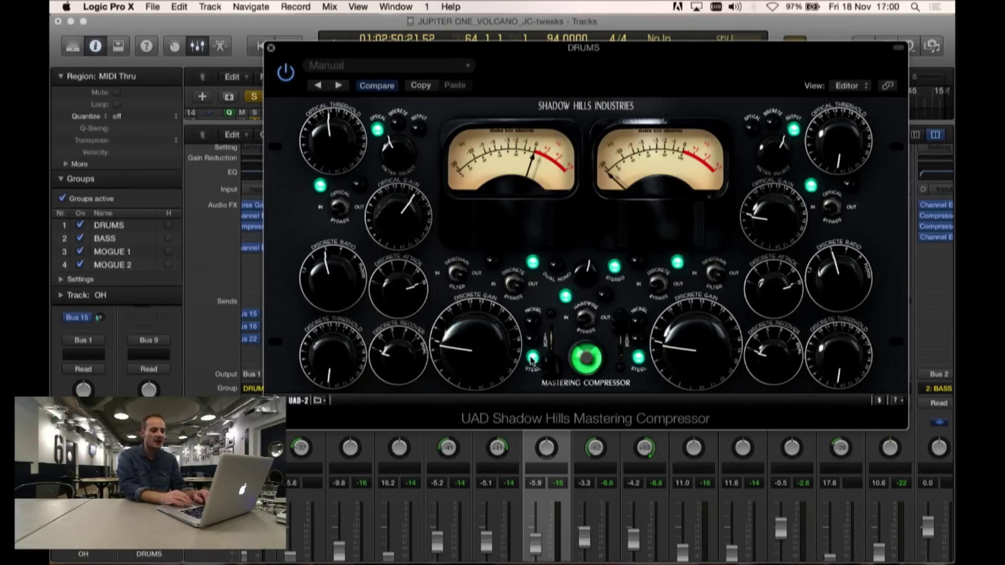
click(538, 322)
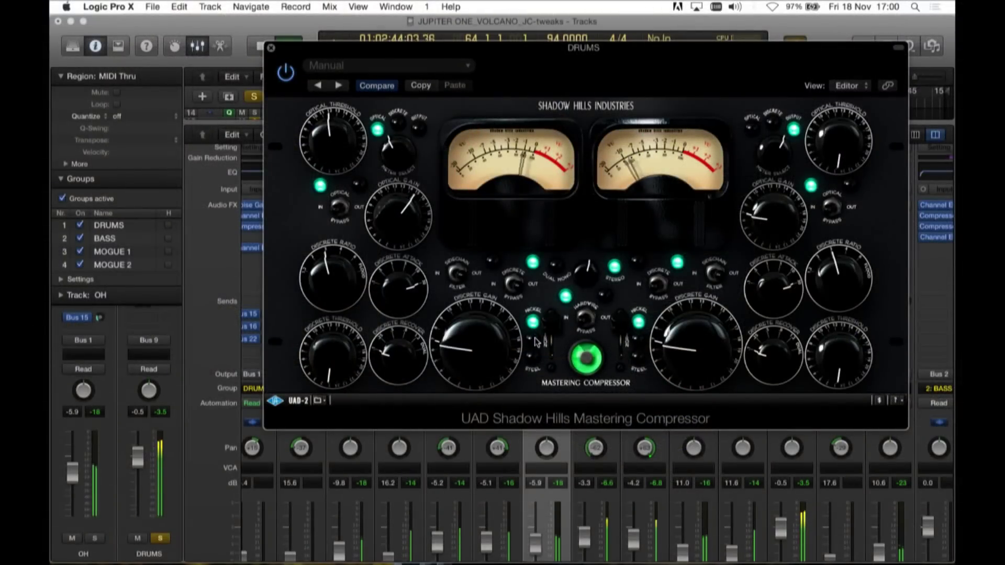
click(535, 342)
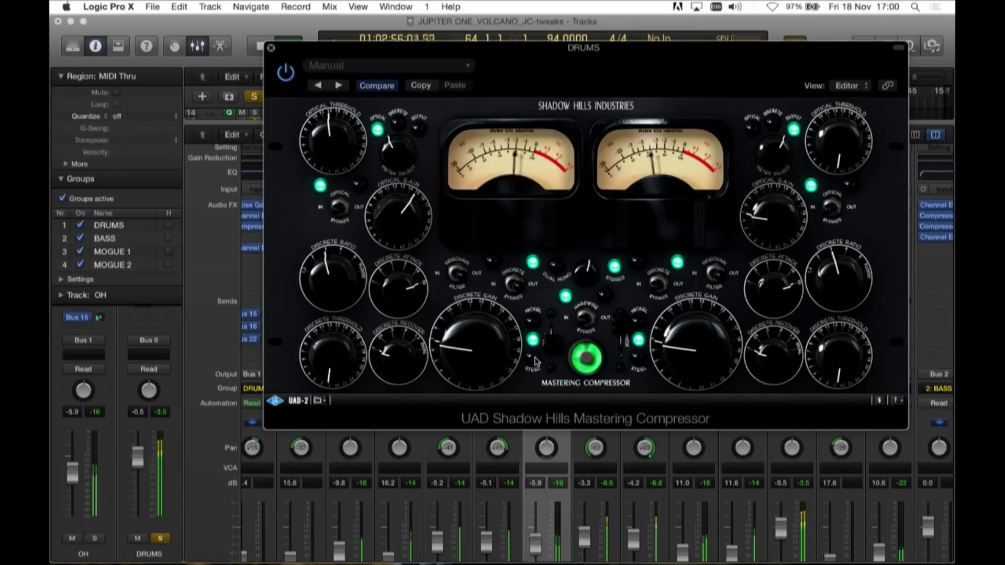
click(535, 358)
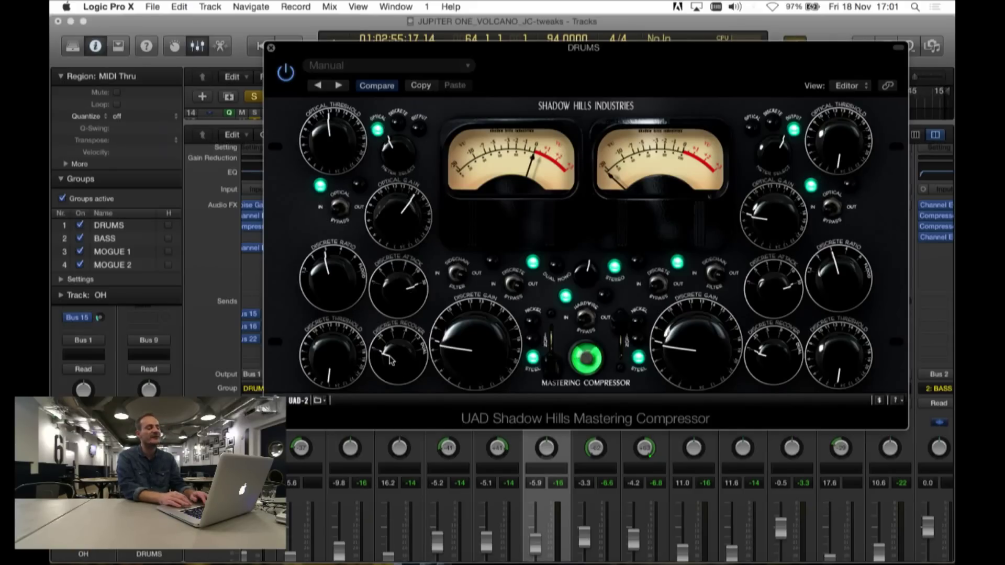
- Try another left discrete recover setting, restore it, and turn the left discrete ratio up to about the two-thirty position
drag(390, 360, 382, 230)
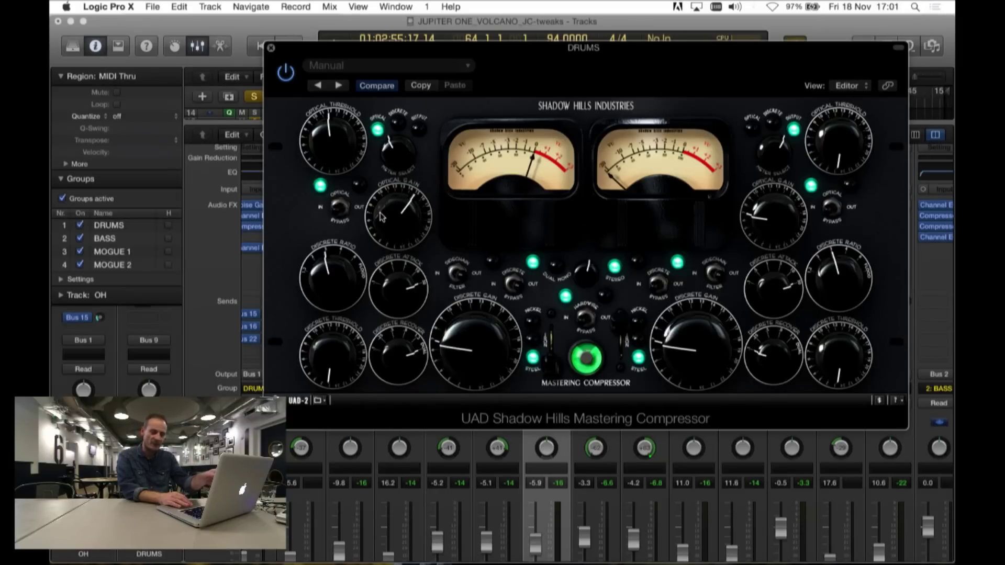
drag(381, 213, 359, 344)
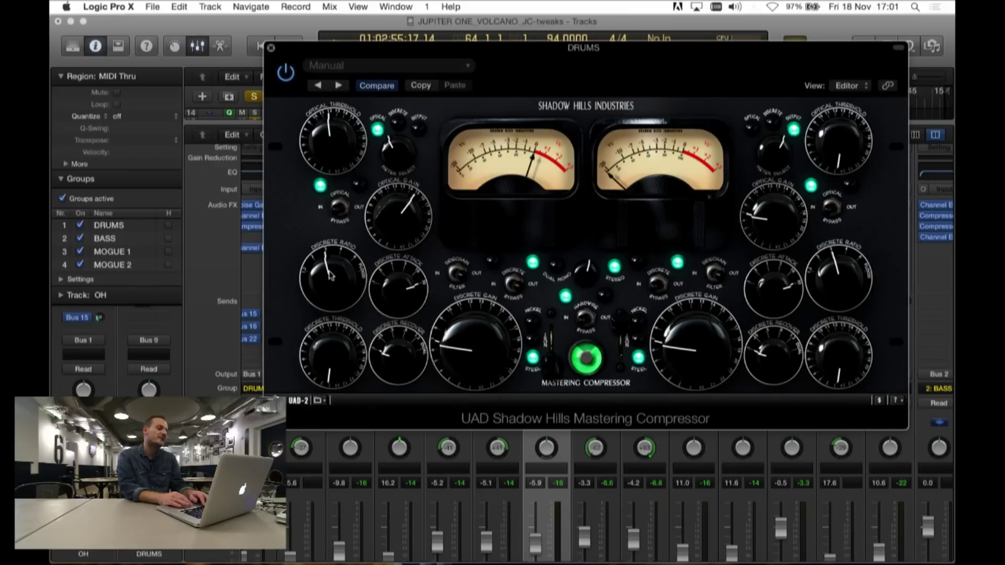
drag(325, 275, 363, 294)
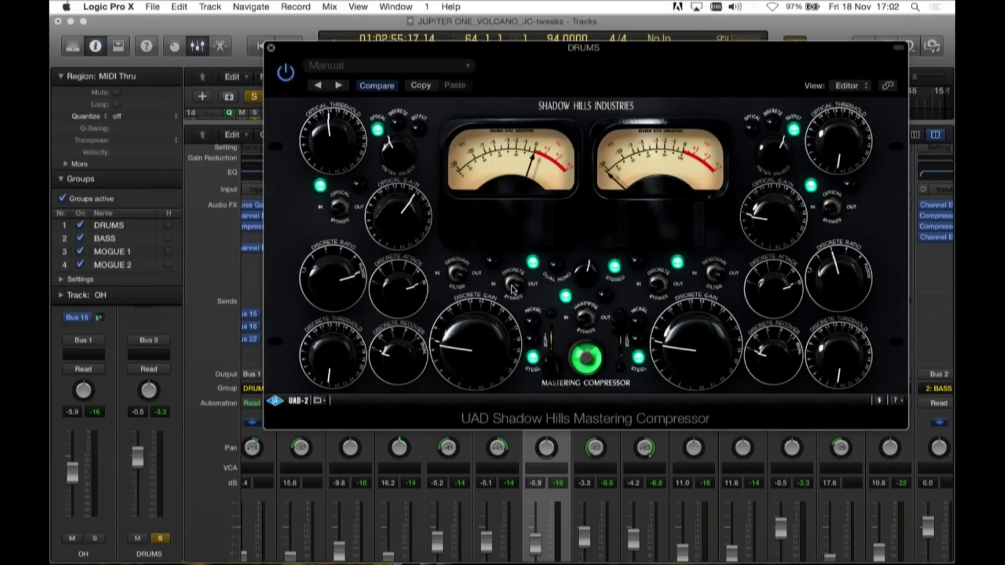
- Switch the discrete section in with the left discrete threshold at about ten-thirty, and set the right meter to discrete
click(511, 289)
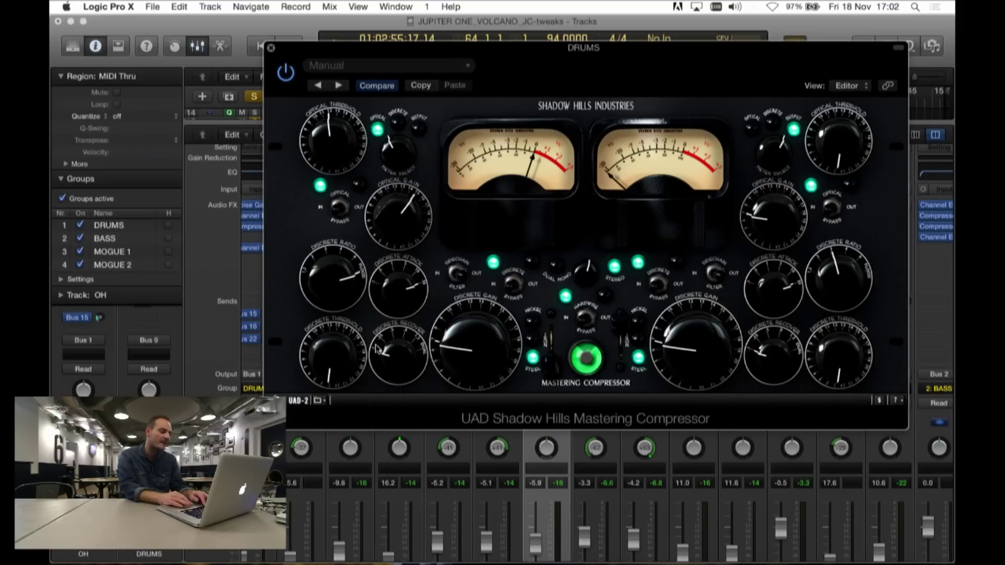
drag(324, 357, 317, 303)
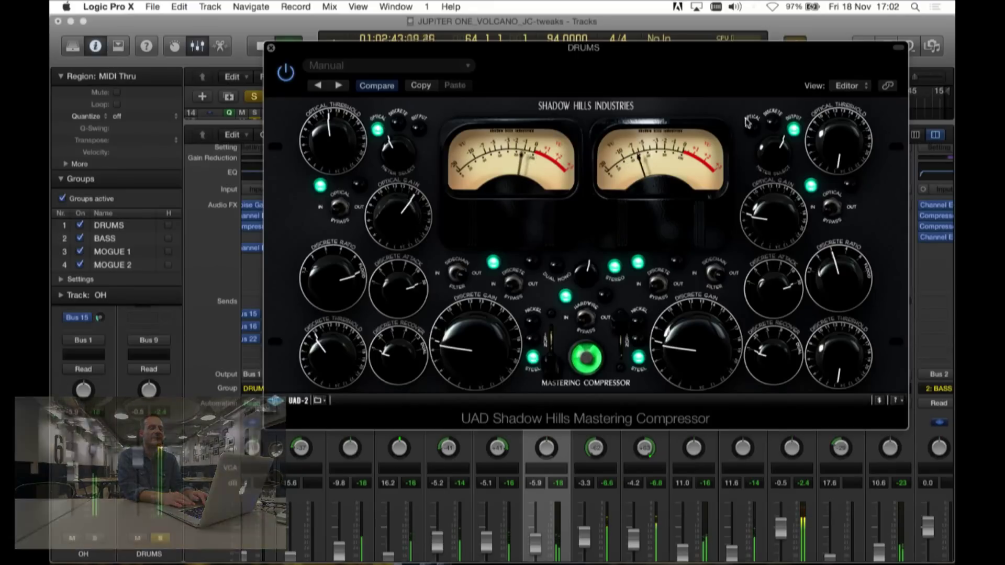
click(773, 124)
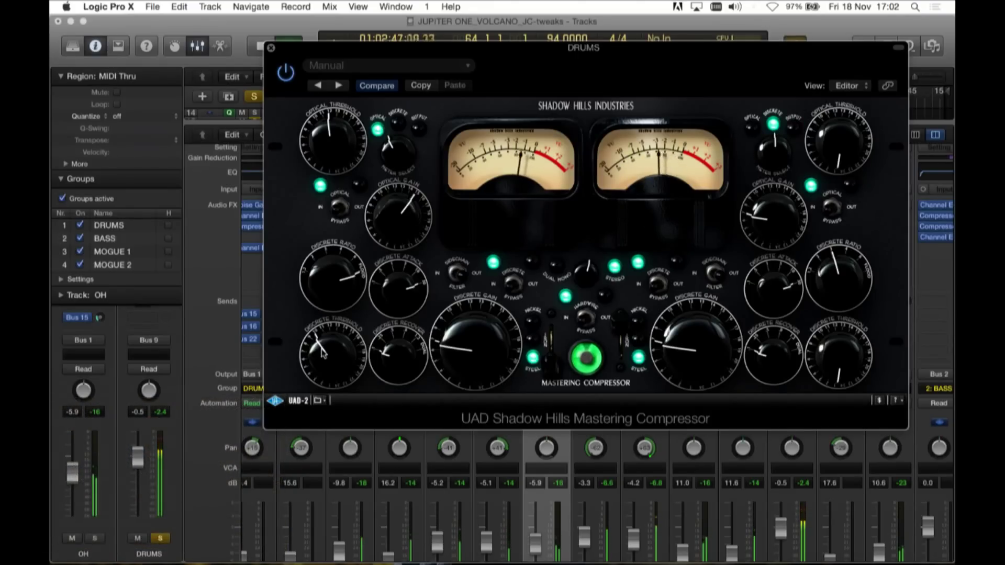
- Set the left discrete ratio to about the ten-thirty position and the left discrete threshold to about eleven o'clock
mouse_move(322, 353)
mouse_down()
mouse_move(325, 455)
mouse_move(319, 321)
mouse_move(320, 335)
mouse_up()
drag(330, 283, 314, 305)
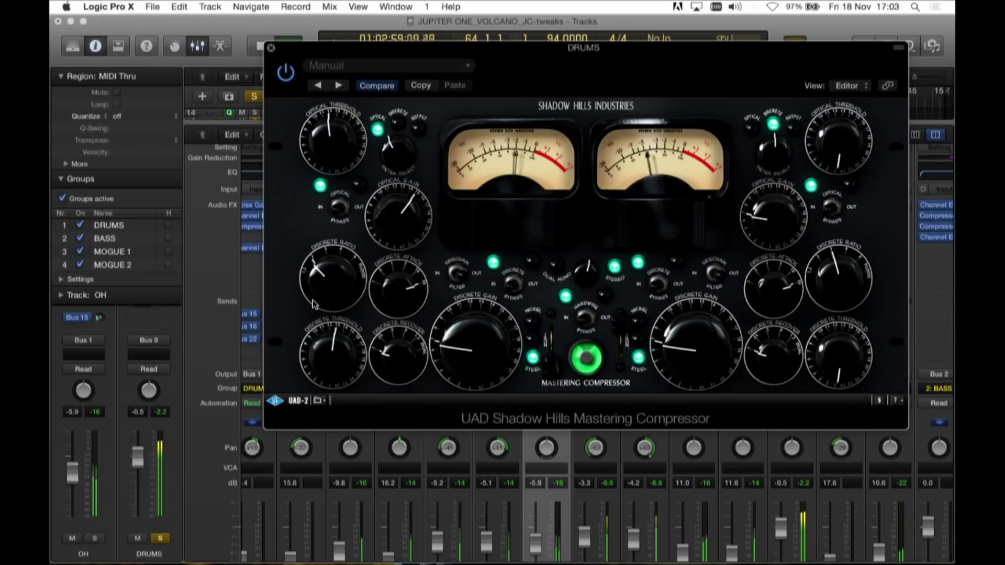
drag(335, 356, 333, 362)
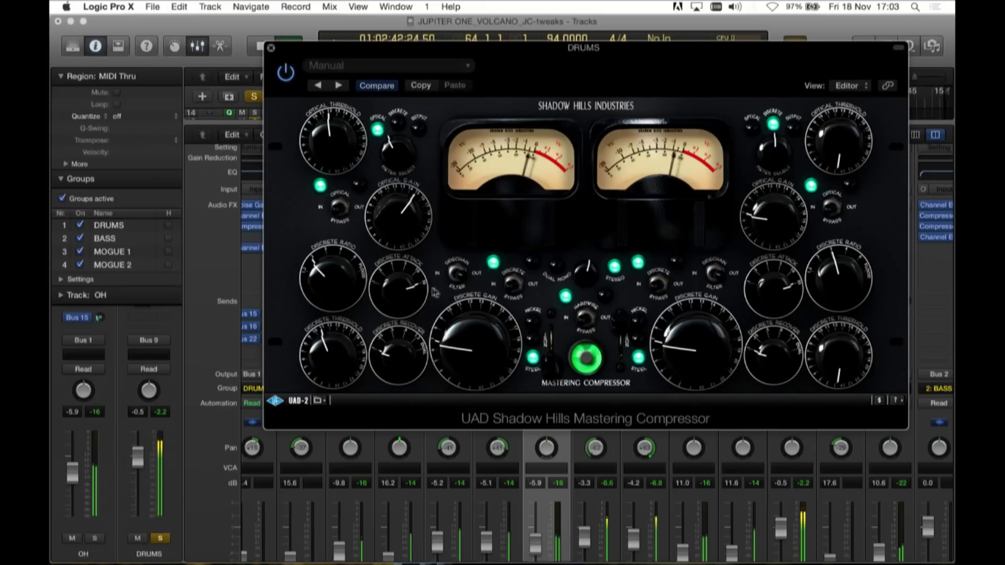
- Compare the drums with the discrete section out and in, and with the whole plug-in bypassed and enabled
click(517, 285)
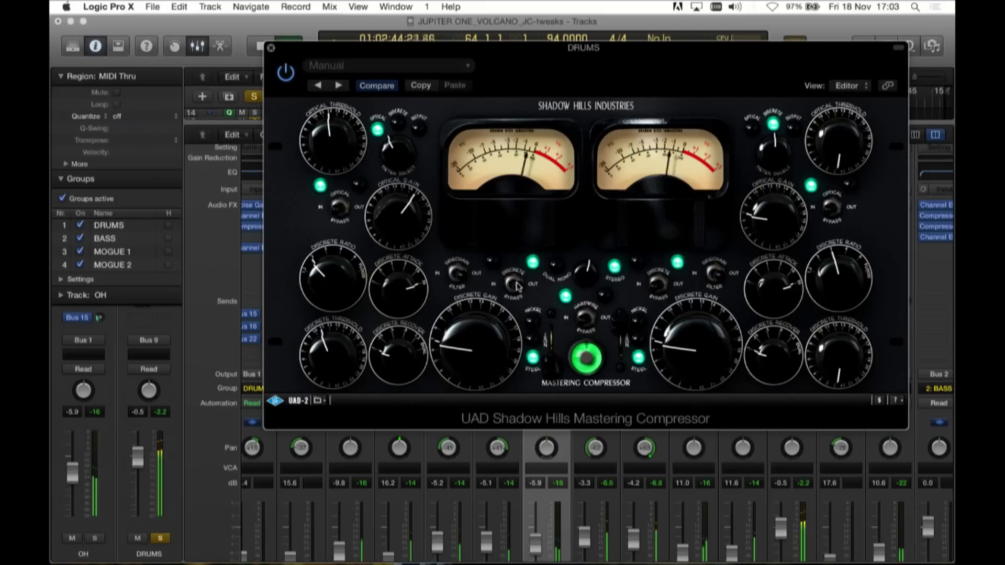
click(514, 286)
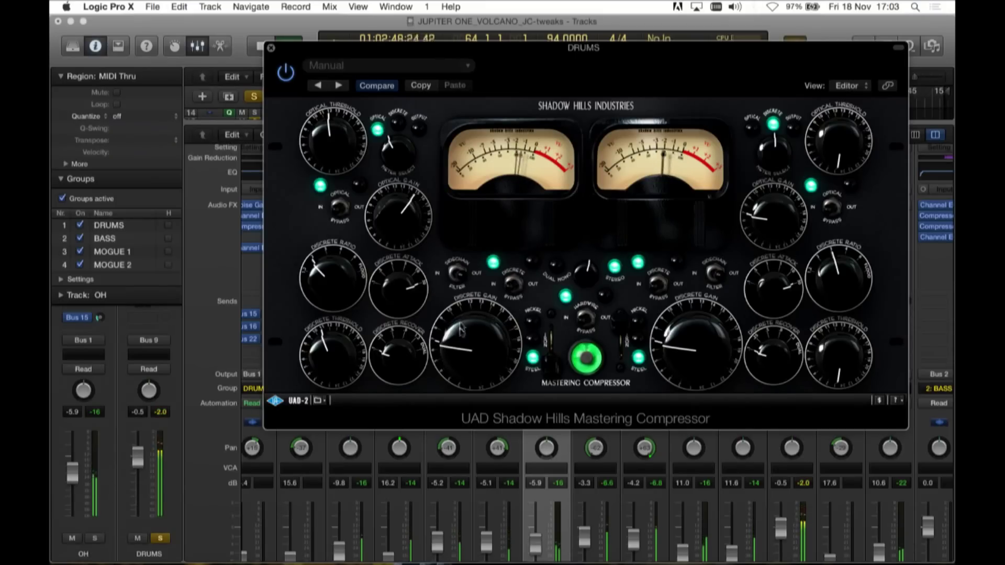
click(285, 73)
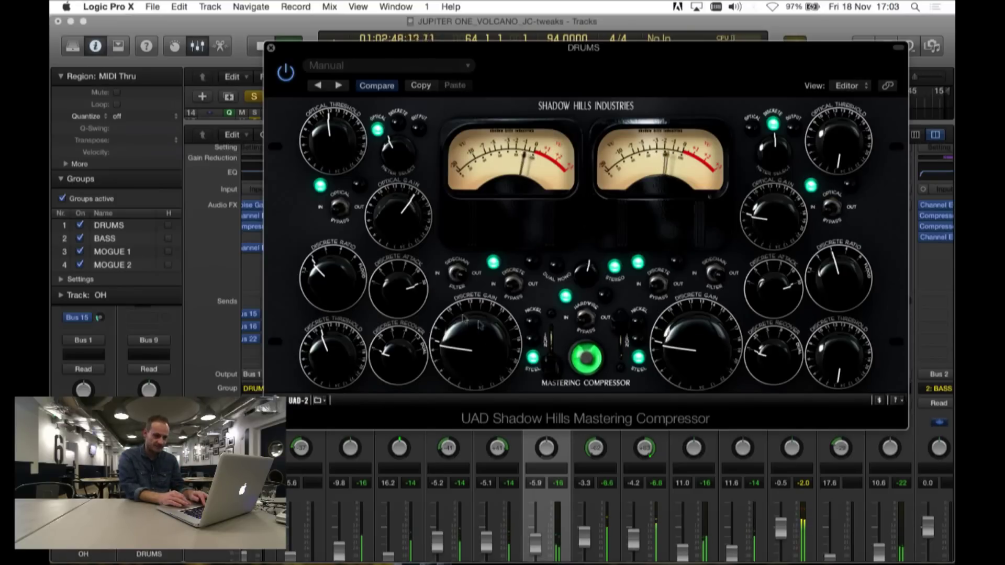
- Close the compressor window, unsolo the DRUMS bus to hear it in the full mix, and stop playback
click(271, 47)
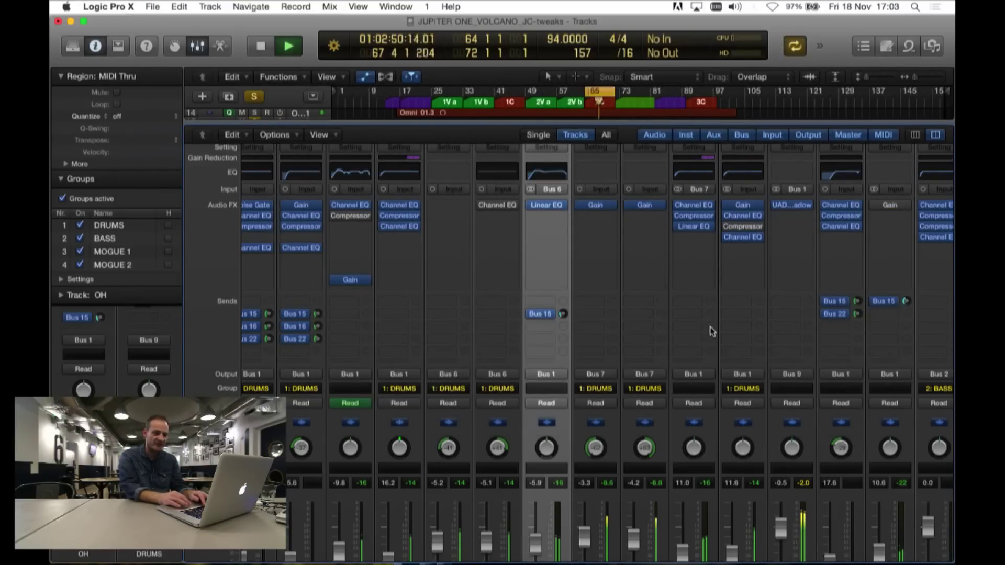
scroll(711, 332, down, 5)
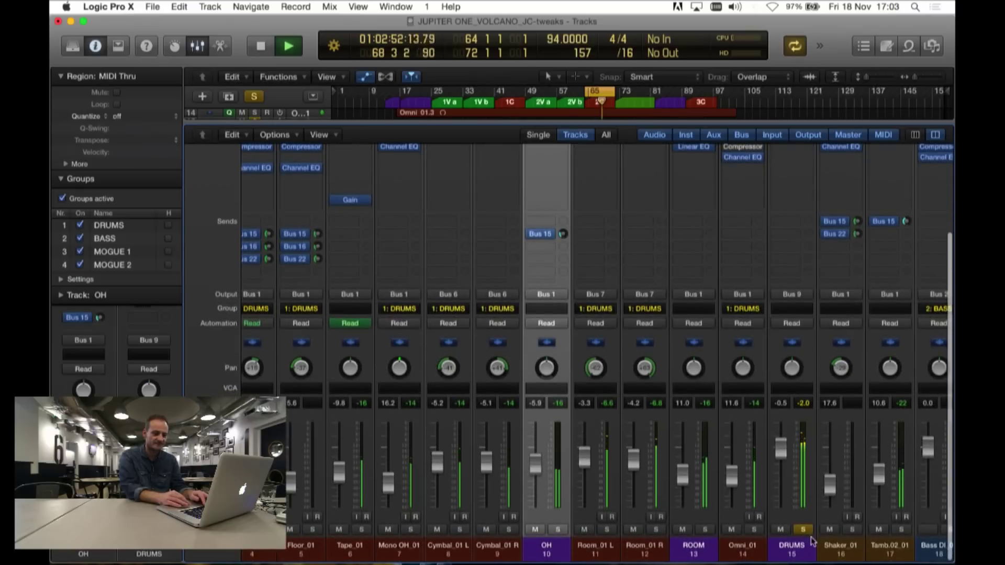
click(805, 530)
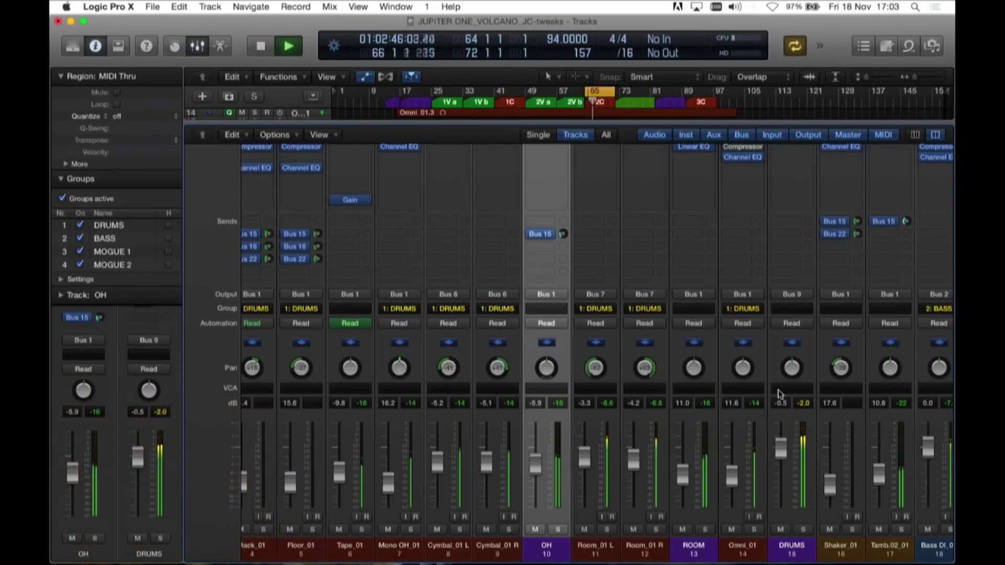
scroll(798, 204, up, 2)
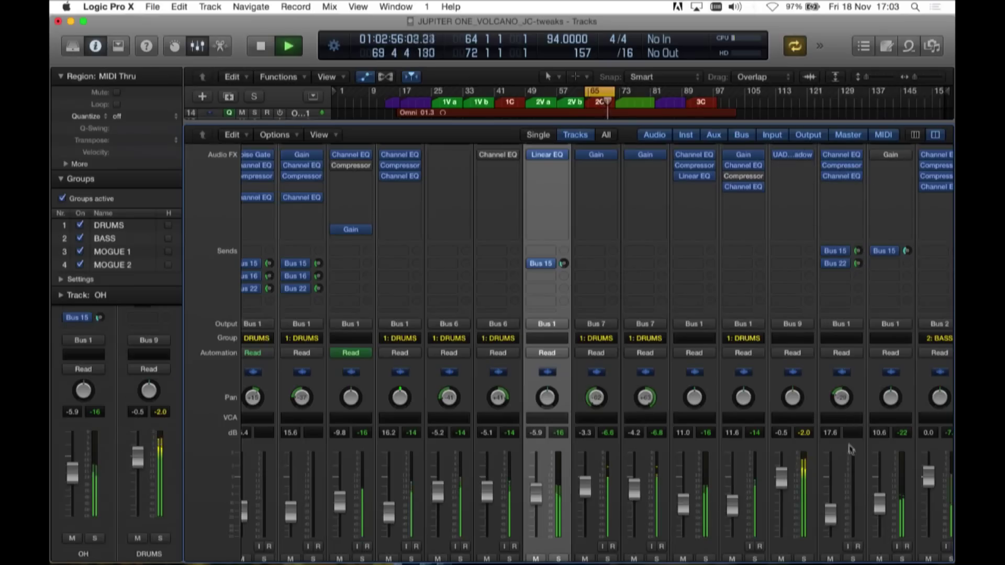
key(space)
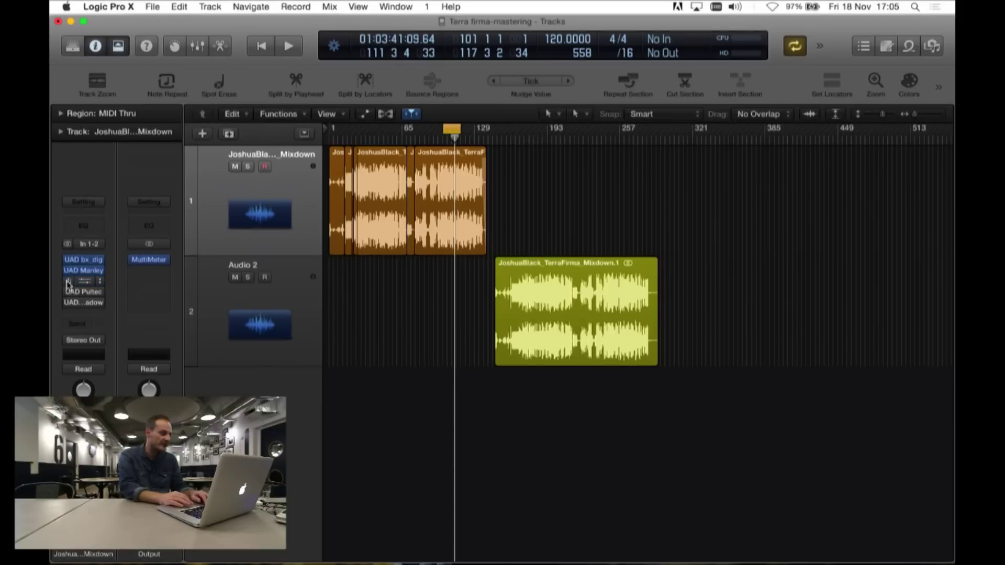
- In the Terra firma-mastering project, bypass the UAD inserts on the mixdown track and play the song
click(68, 270)
key(space)
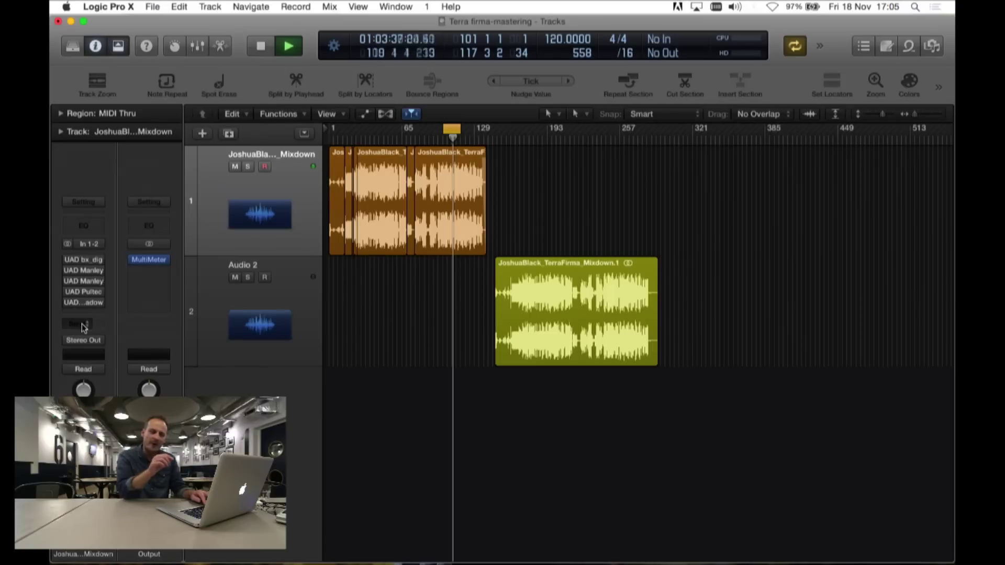
- Open and enable the bx_digital V3 equalizer on the mixdown track, and compare the playing song with it bypassed and enabled
click(86, 262)
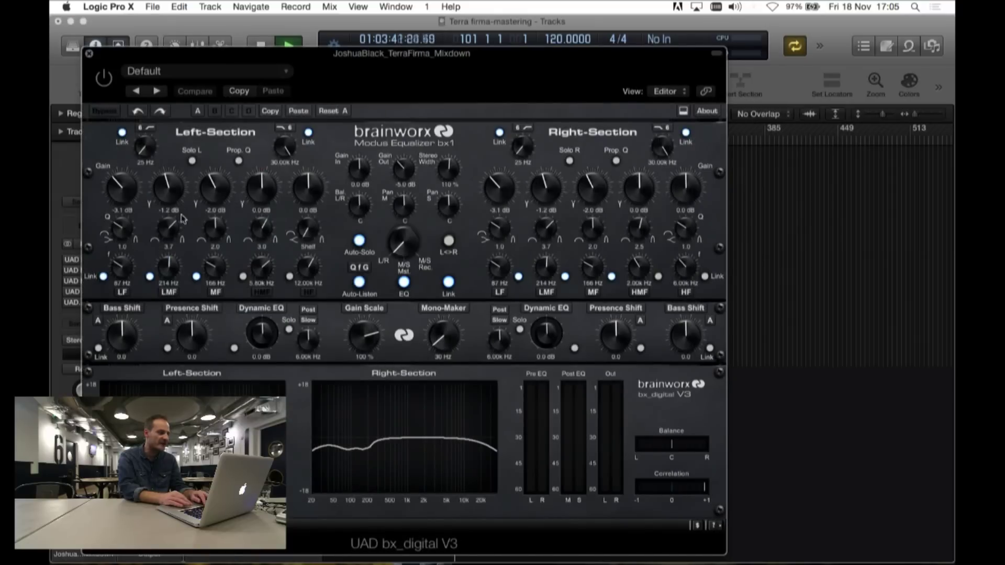
drag(287, 57, 402, 10)
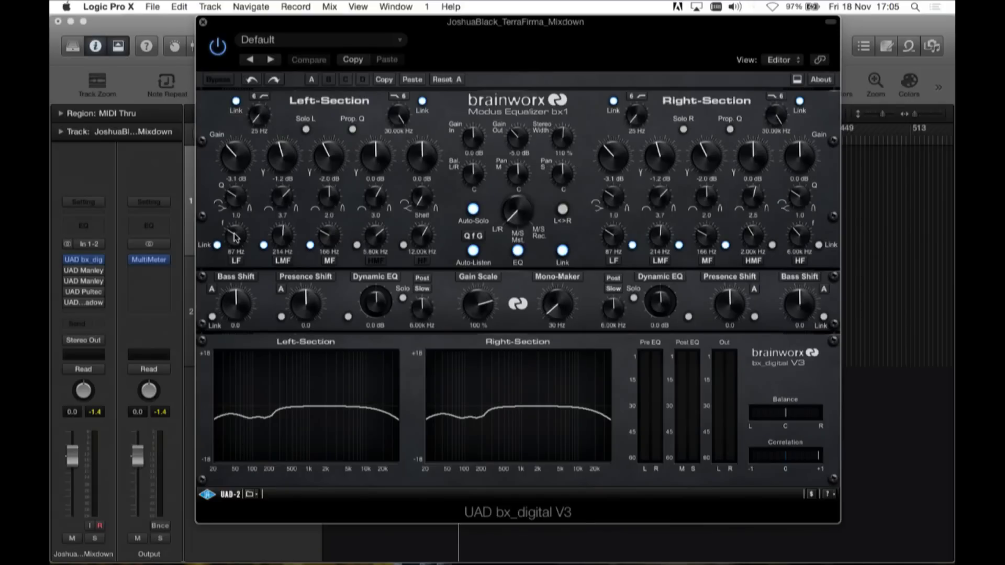
key(space)
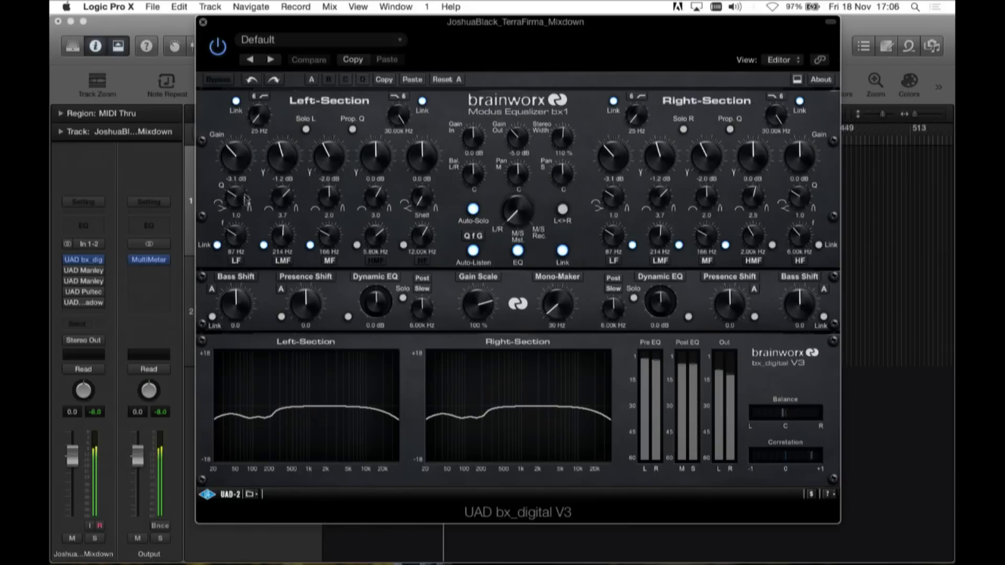
click(218, 48)
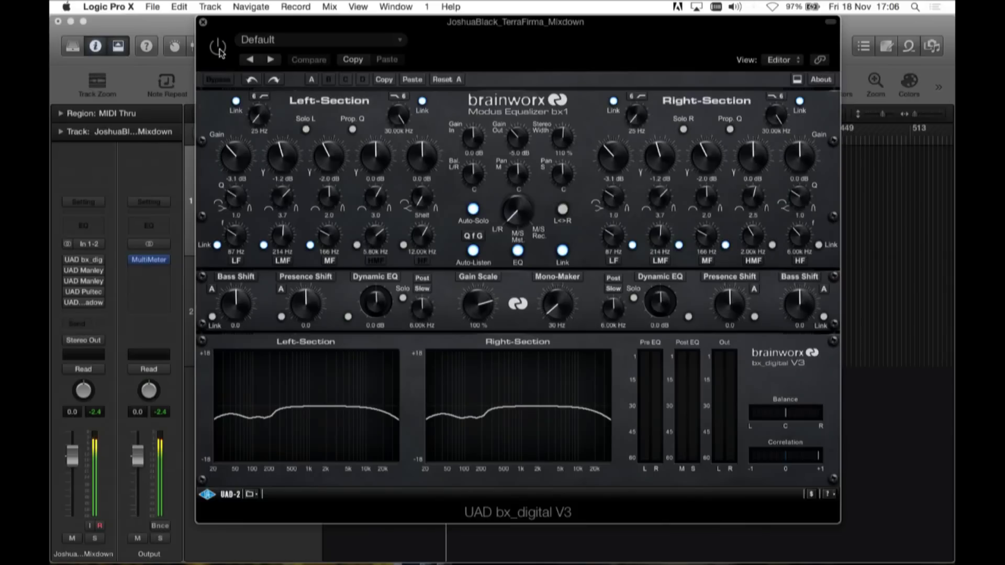
click(218, 48)
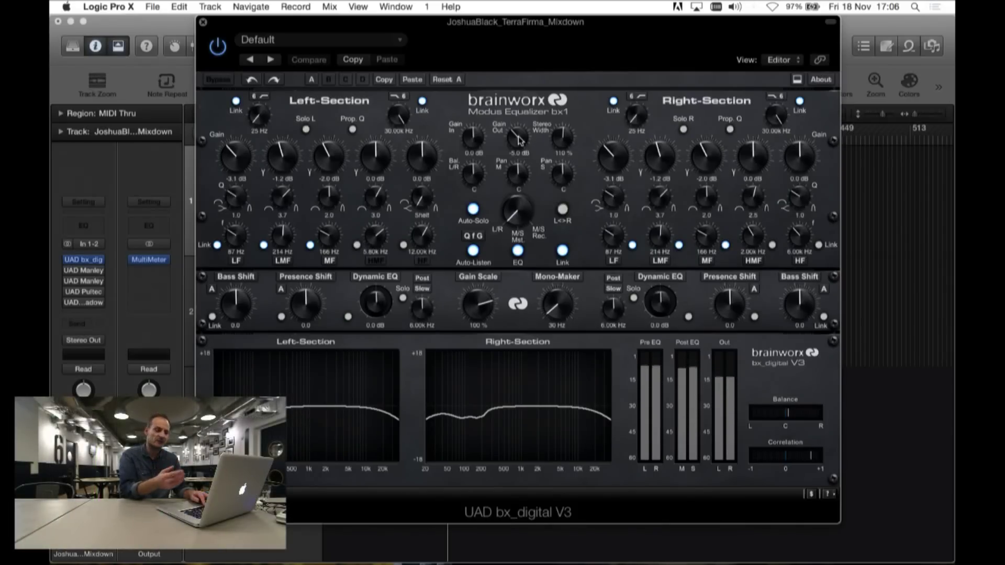
- Close the bx_digital V3 equalizer, view the Manley Massive Passive MST, and enable both Manley inserts on the mixdown track
click(203, 22)
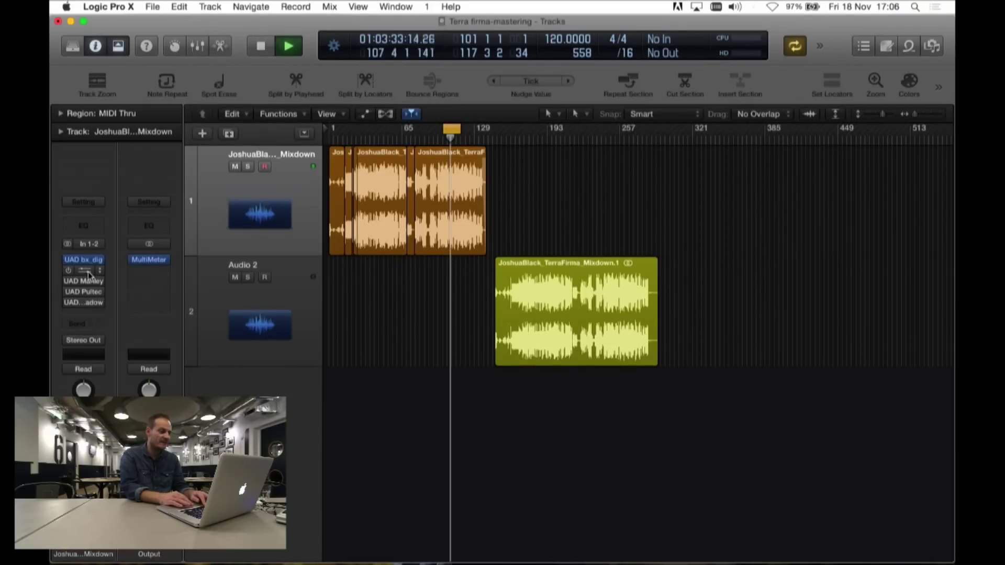
click(86, 280)
drag(372, 51, 631, 4)
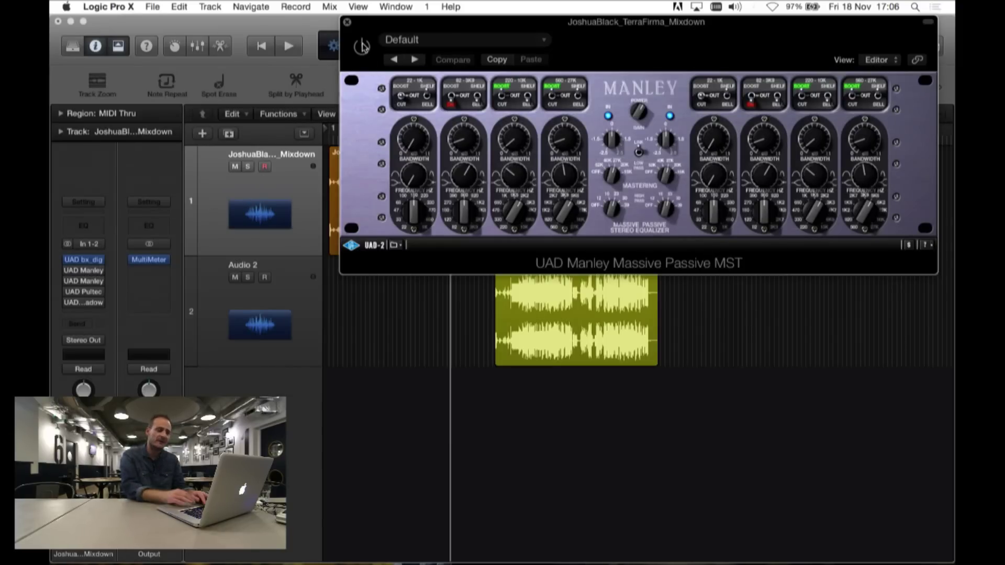
click(347, 23)
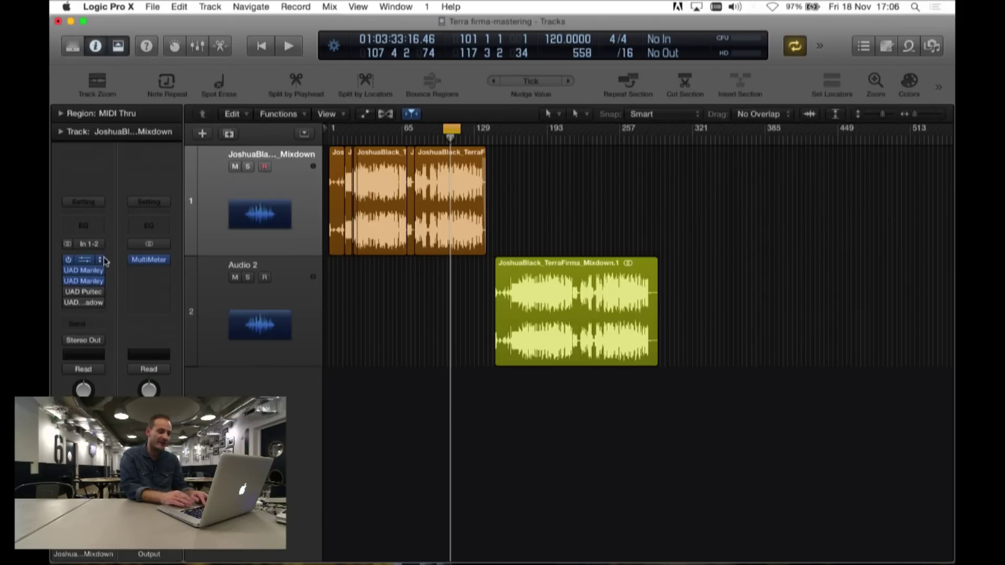
- Play the song, enable the Pultec EQP-1A on the mixdown track, review its settings, and close its window
key(space)
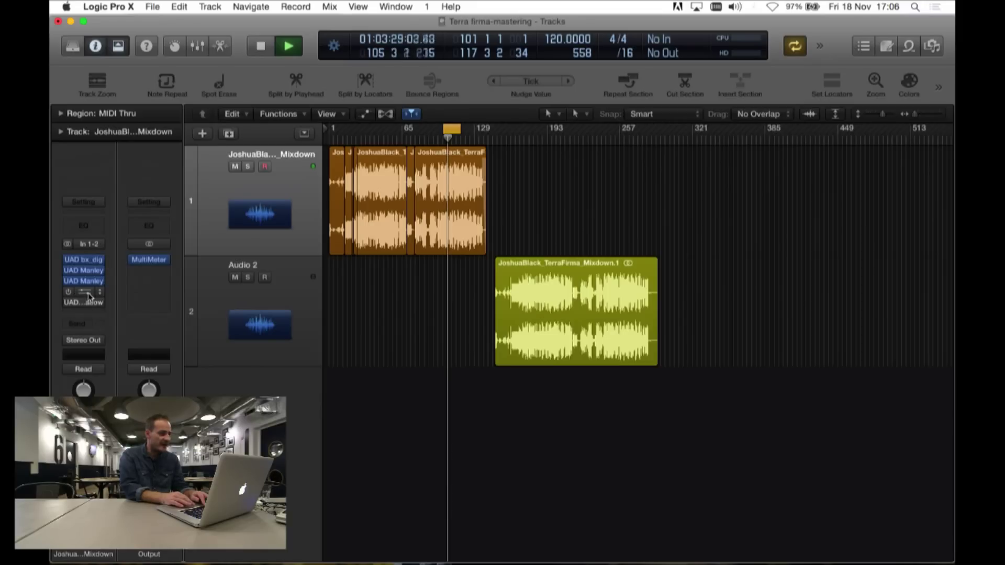
click(69, 292)
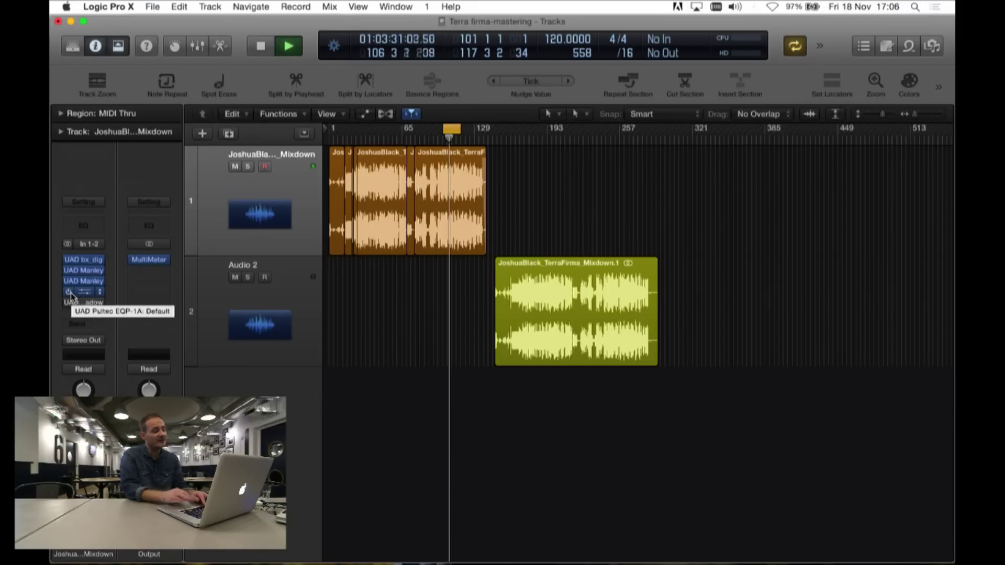
click(84, 292)
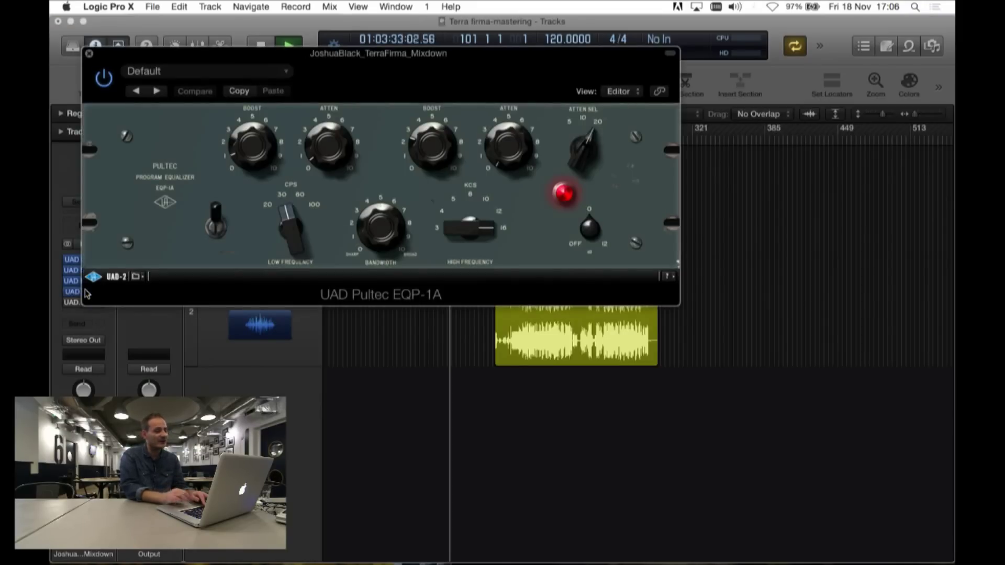
drag(442, 62, 586, 42)
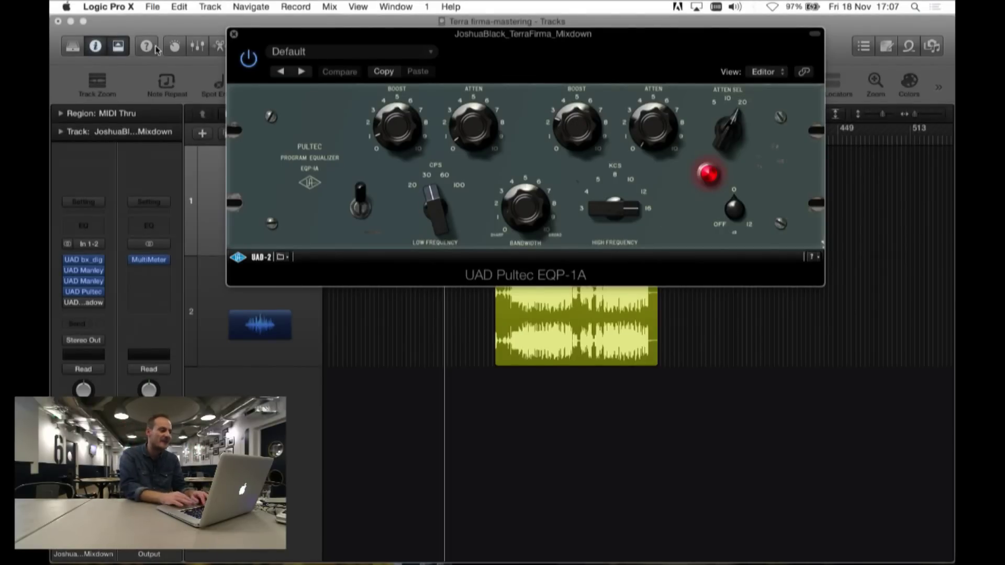
click(234, 35)
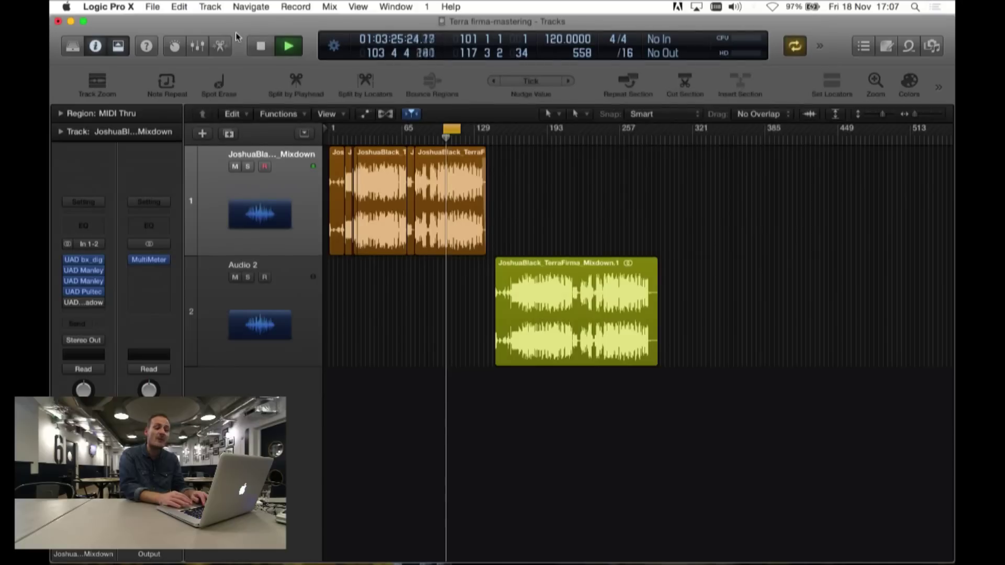
- Stop playback, open the Shadow Hills Mastering Compressor on the mixdown track, and enable it with the song playing
mouse_move(88, 306)
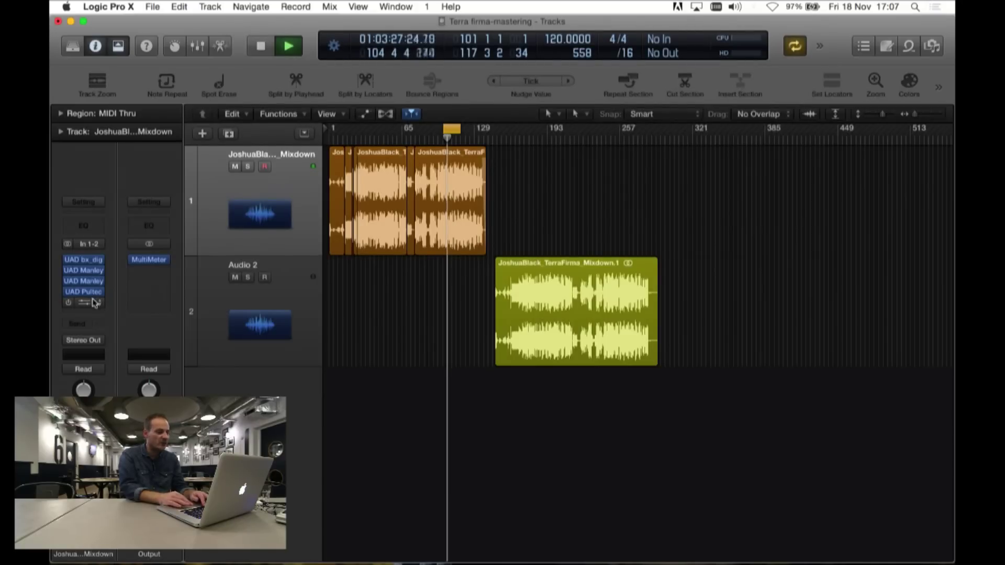
key(space)
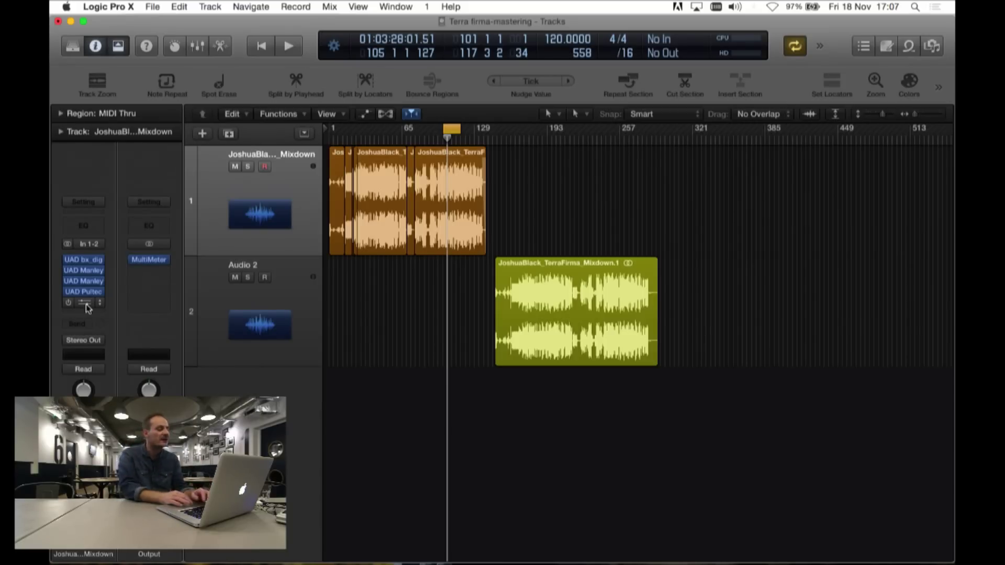
click(86, 303)
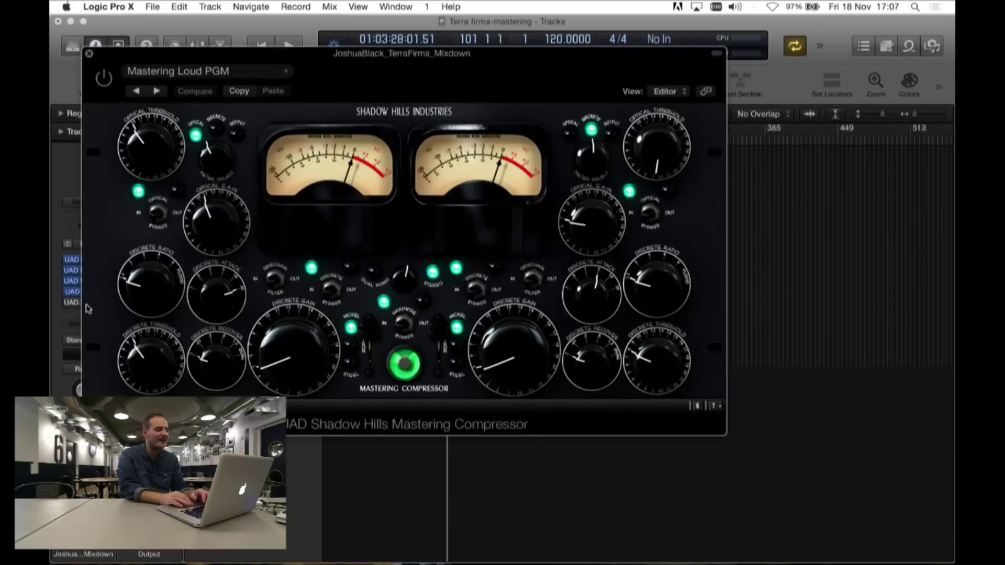
drag(426, 55, 559, 35)
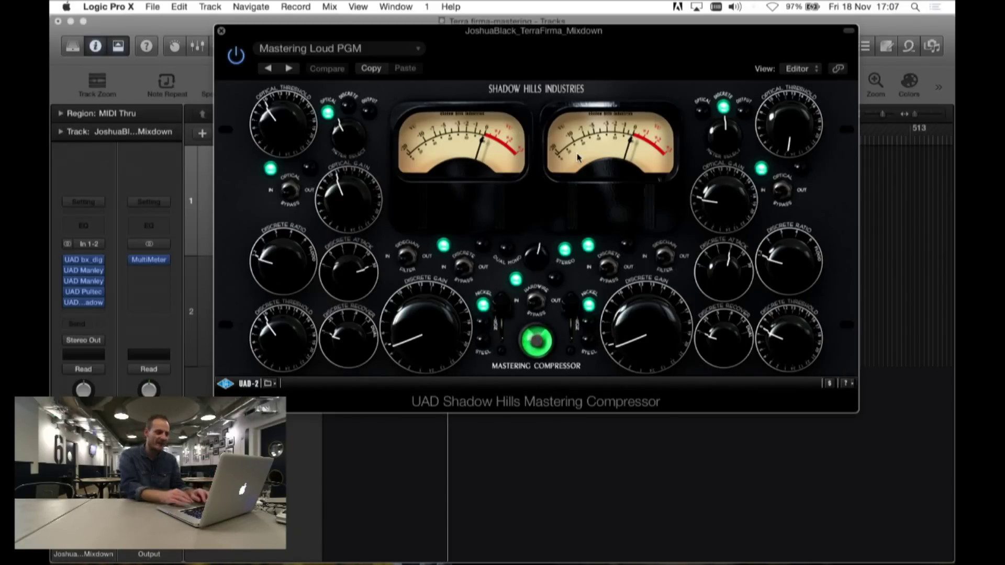
- With the compressor's discrete section switched out, compare the optical section out and in, and turn up the left optical threshold slightly
click(465, 268)
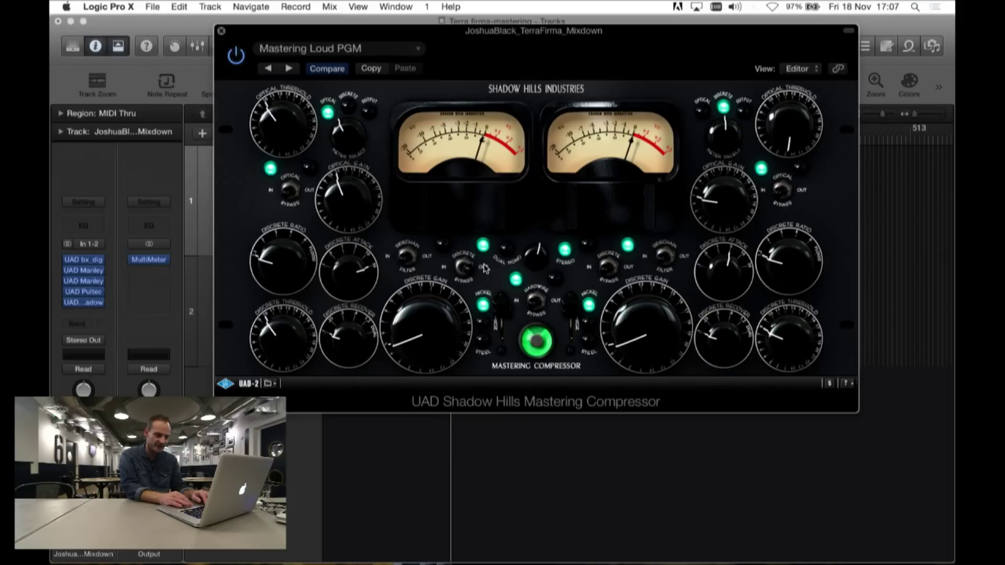
click(292, 192)
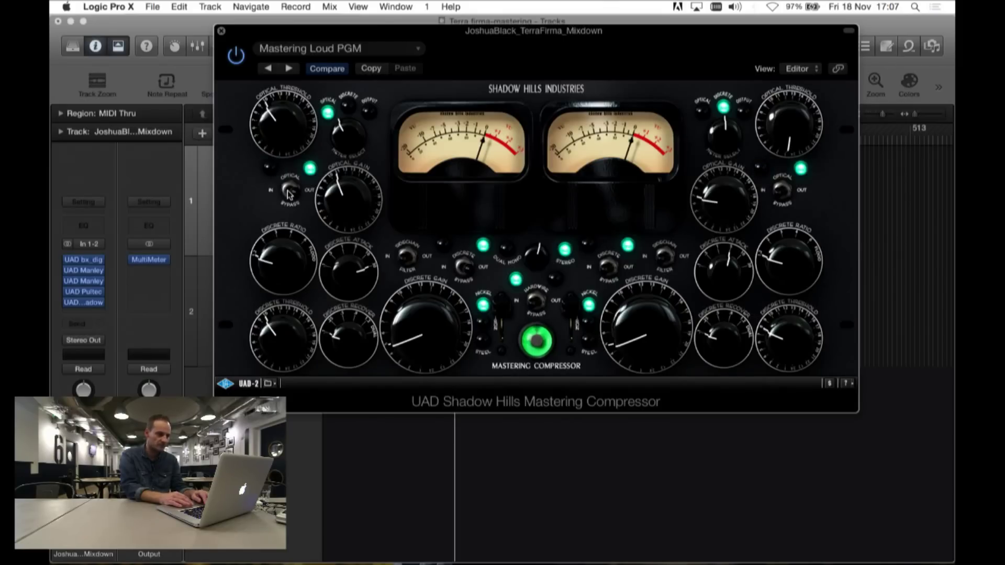
click(289, 193)
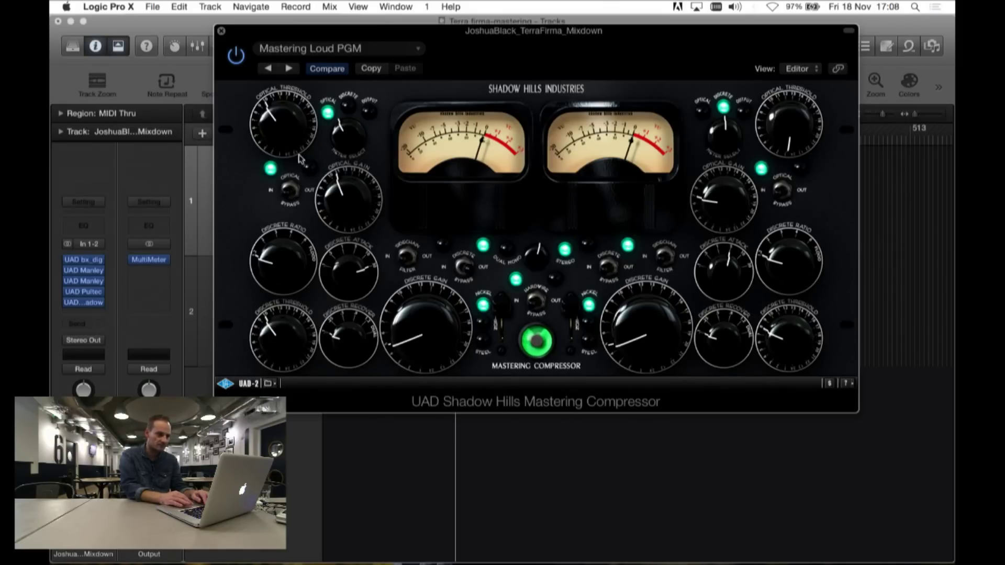
drag(283, 125, 283, 120)
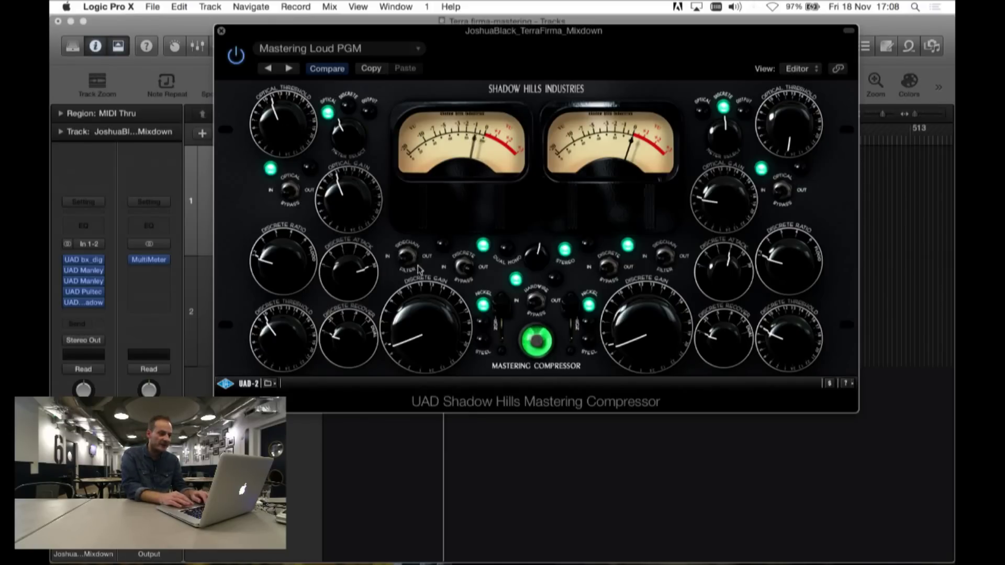
- Switch the discrete section back in and compare the song with the whole compressor bypassed and enabled
click(464, 268)
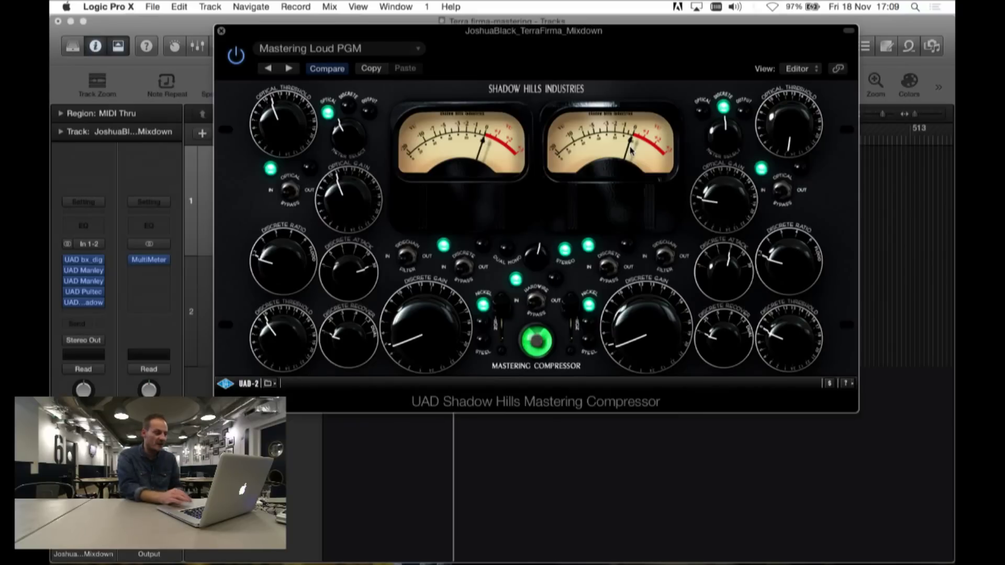
click(236, 56)
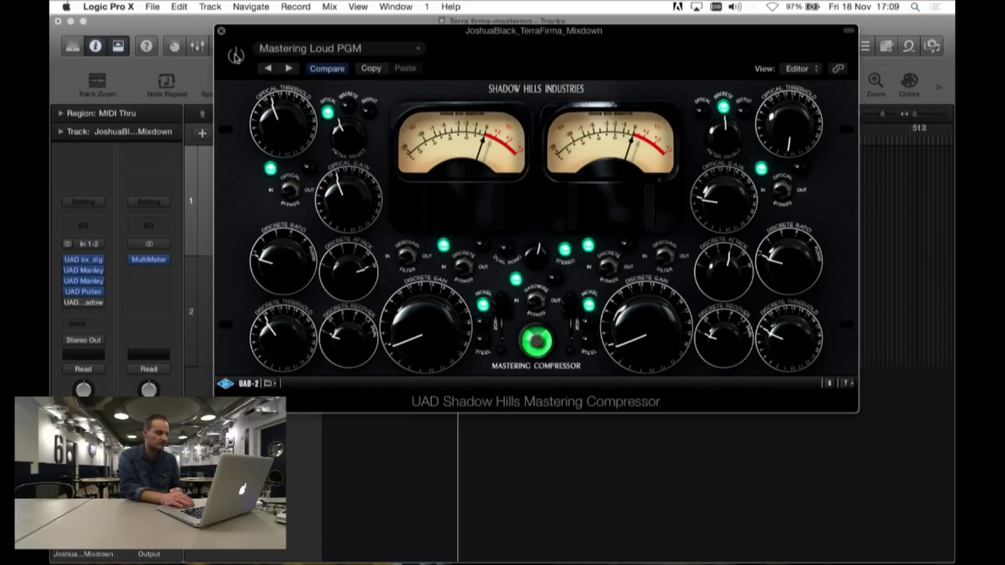
click(236, 55)
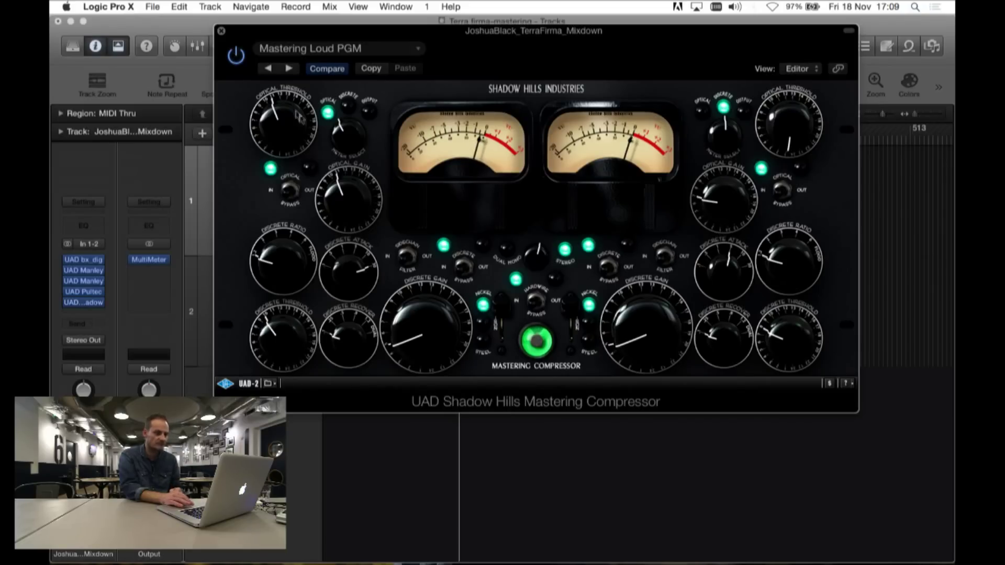
- Turn up the left discrete gain slightly and compare the level with the compressor bypassed and enabled again
drag(423, 349, 417, 338)
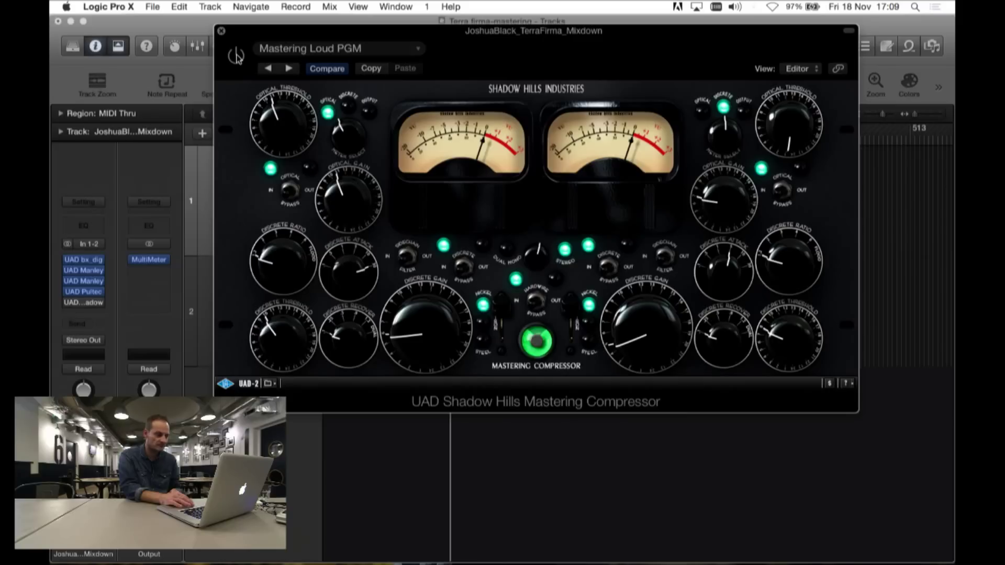
click(236, 56)
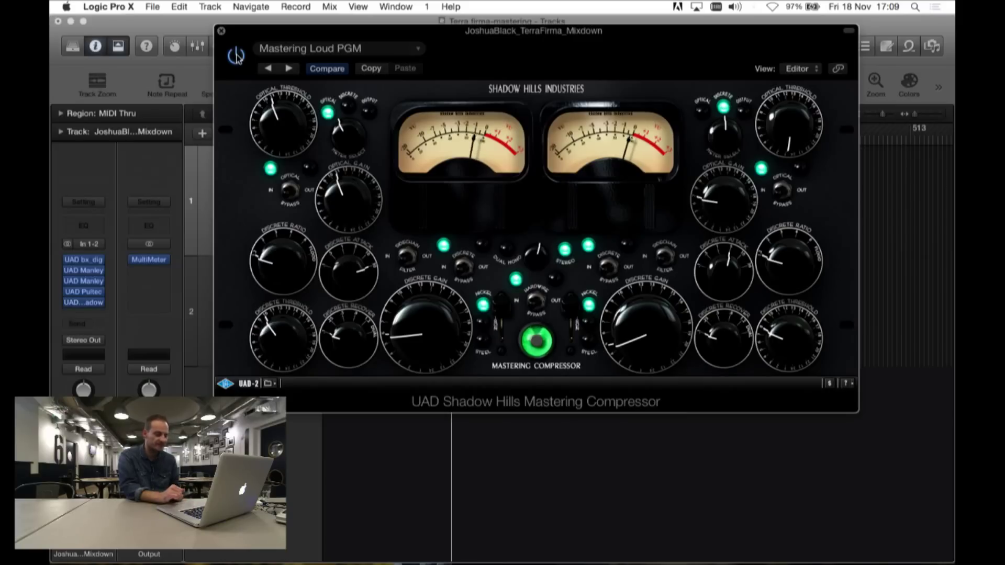